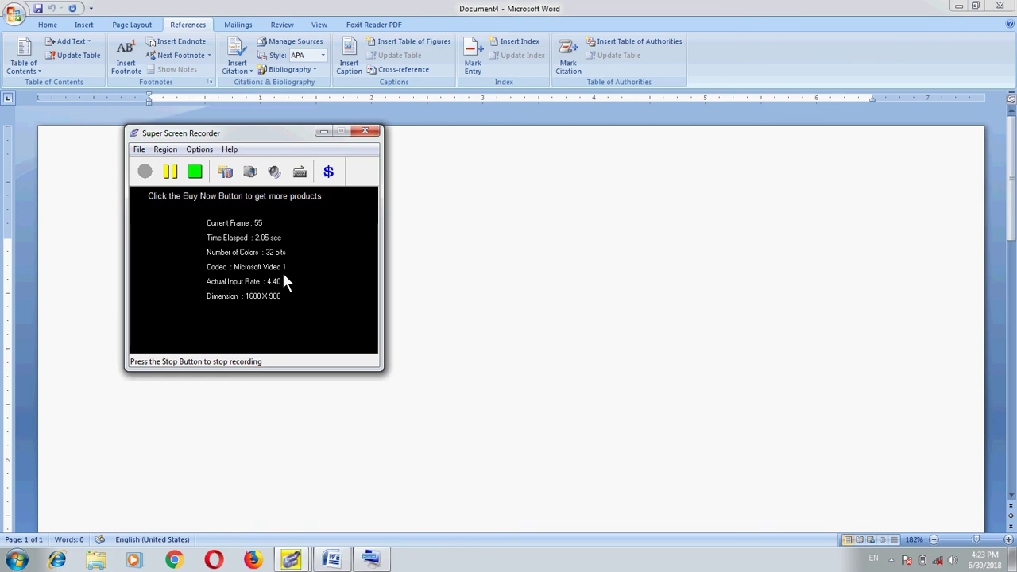
- Minimize the screen recorder and show Word's Home formatting commands on the blank document
click(324, 132)
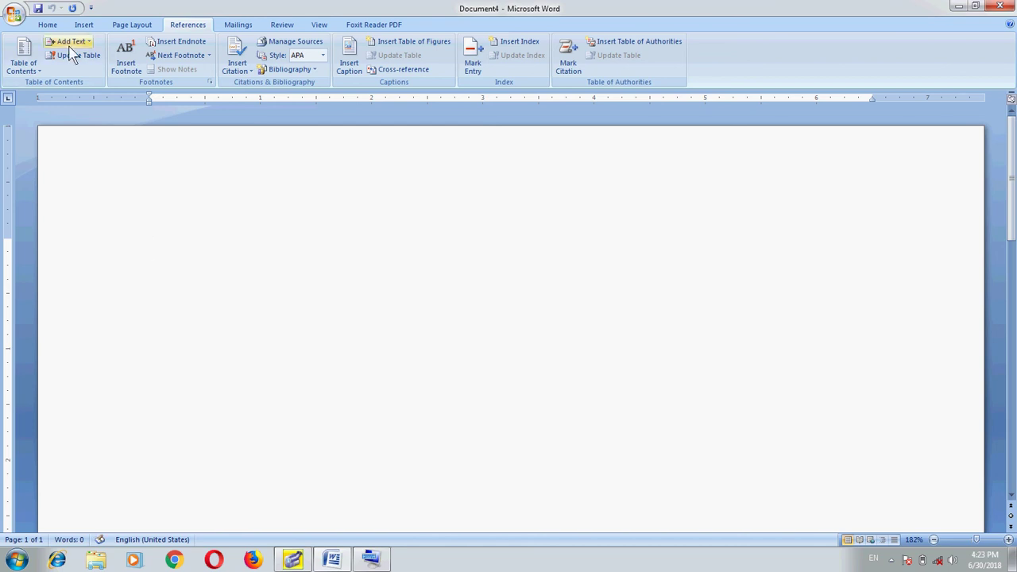
click(50, 27)
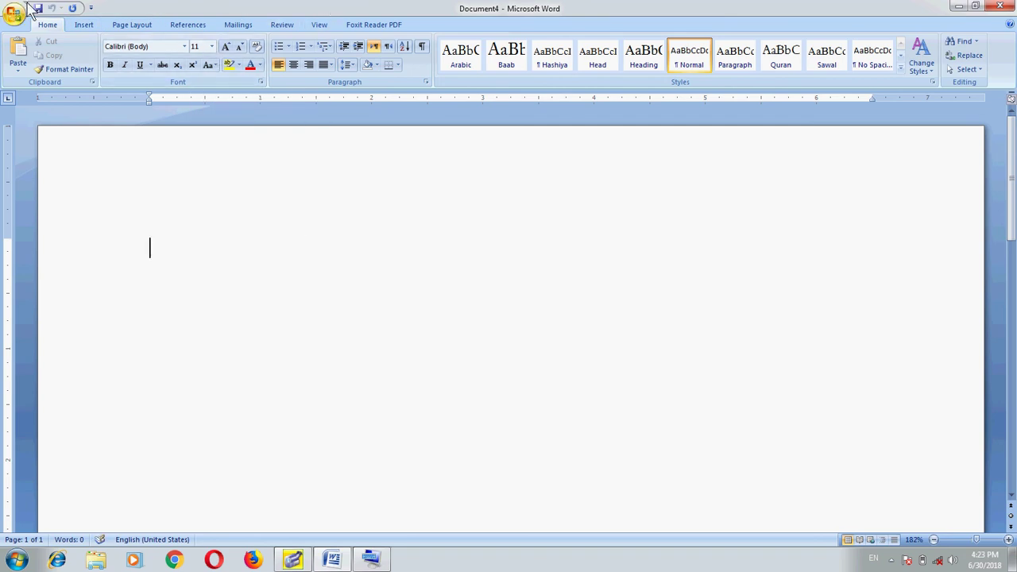
- Set the paragraph to right-to-left direction, justified alignment, with adjusted line spacing
click(388, 48)
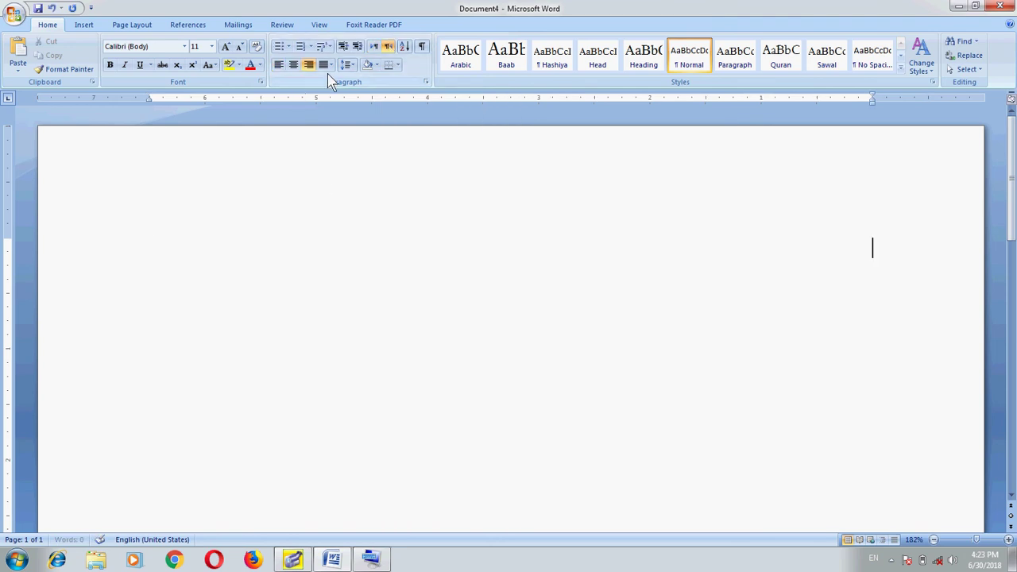
click(331, 65)
click(348, 81)
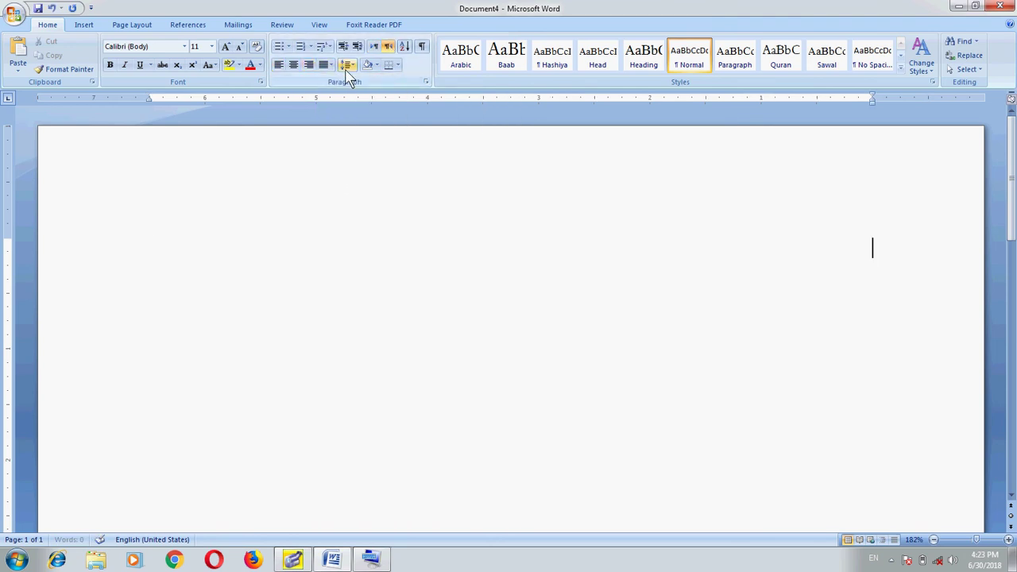
click(348, 68)
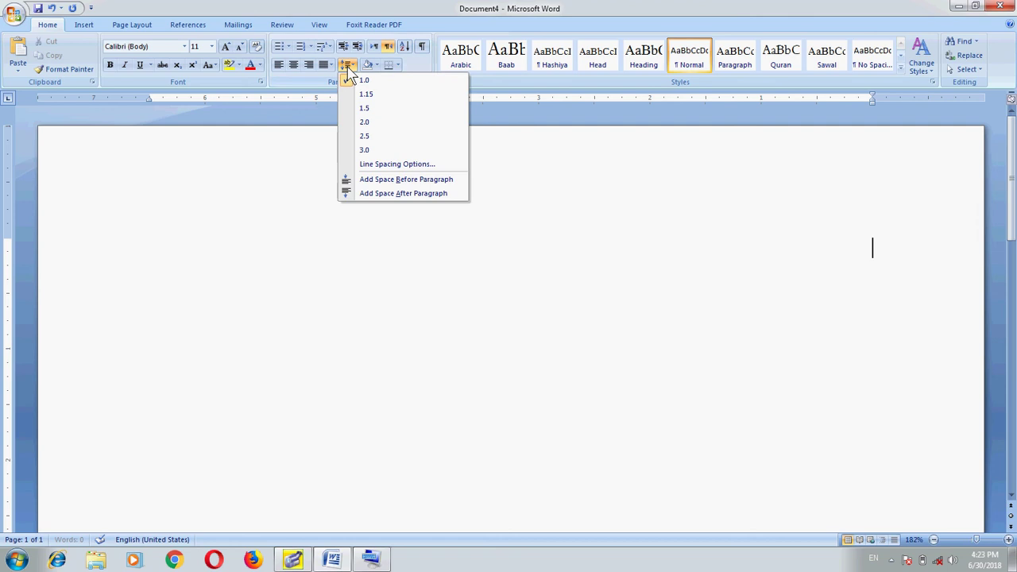
click(449, 8)
- Set the font to Jameel Noori Nastaleeq at size 20
click(212, 46)
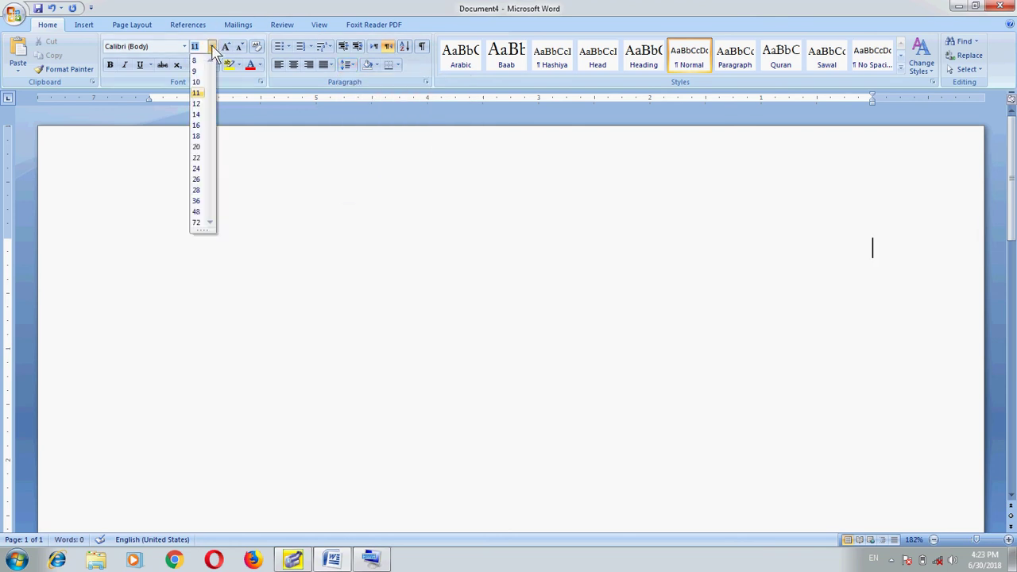
click(197, 147)
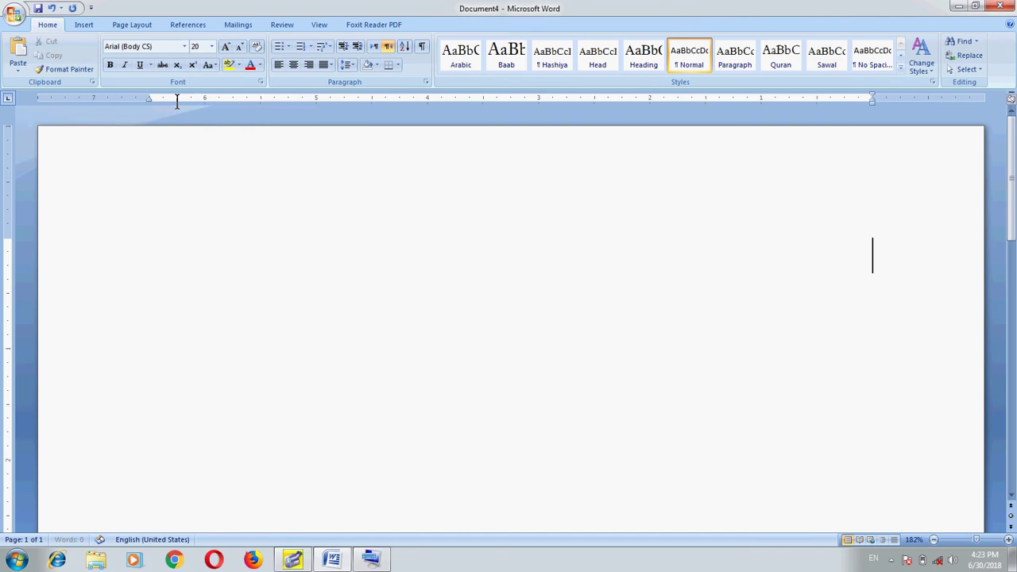
click(185, 47)
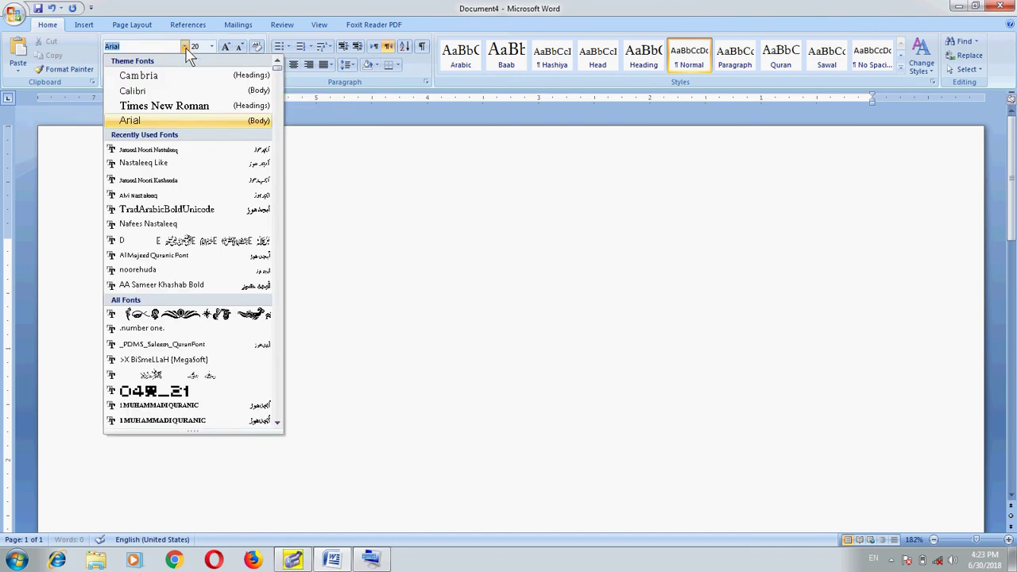
click(190, 151)
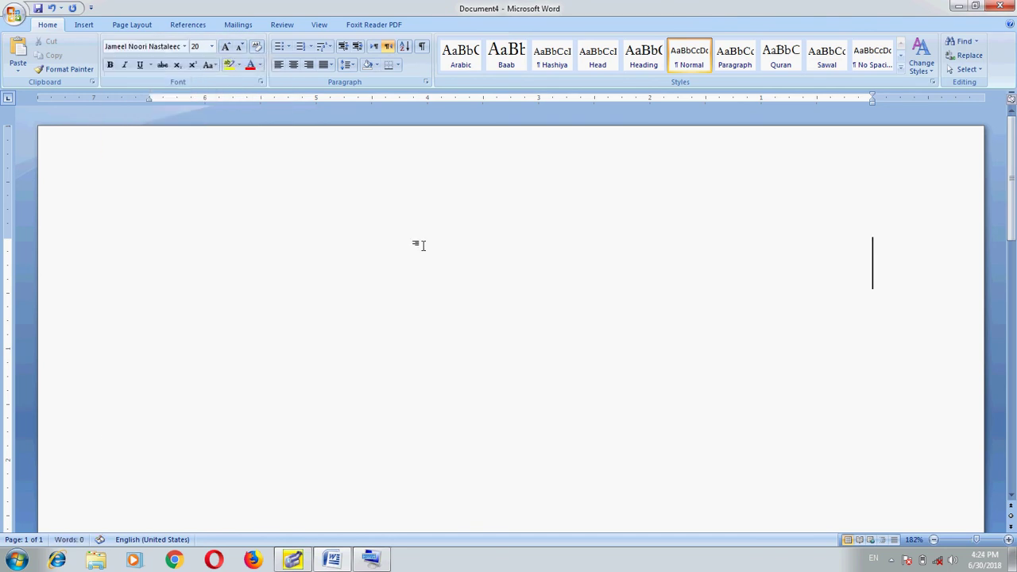
click(188, 25)
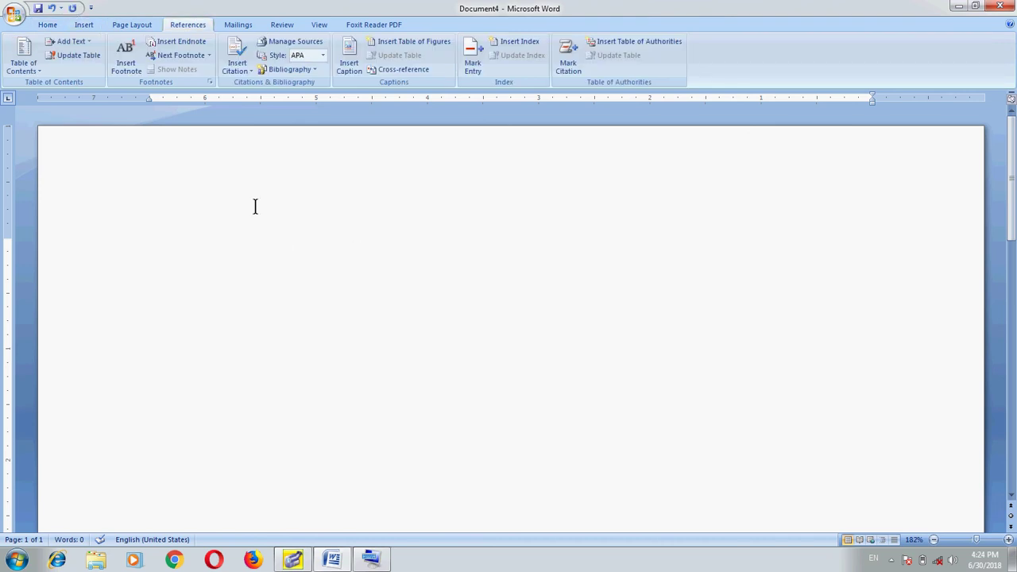
- Type the Urdu sentence about learning footnotes and endnotes, fix a typo, and select the line
key(alt+shift)
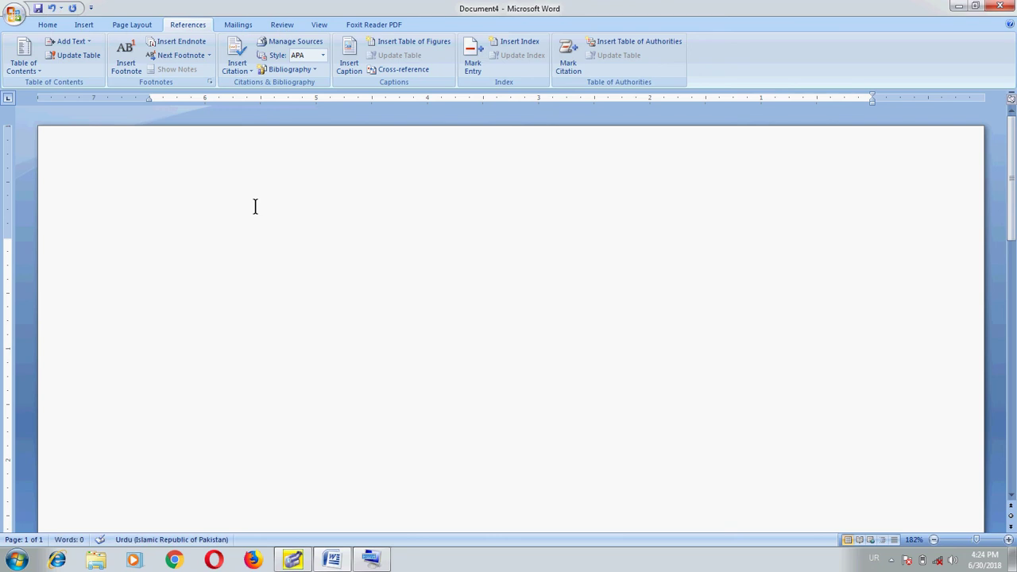
text(ا)
text(س پیراگرا)
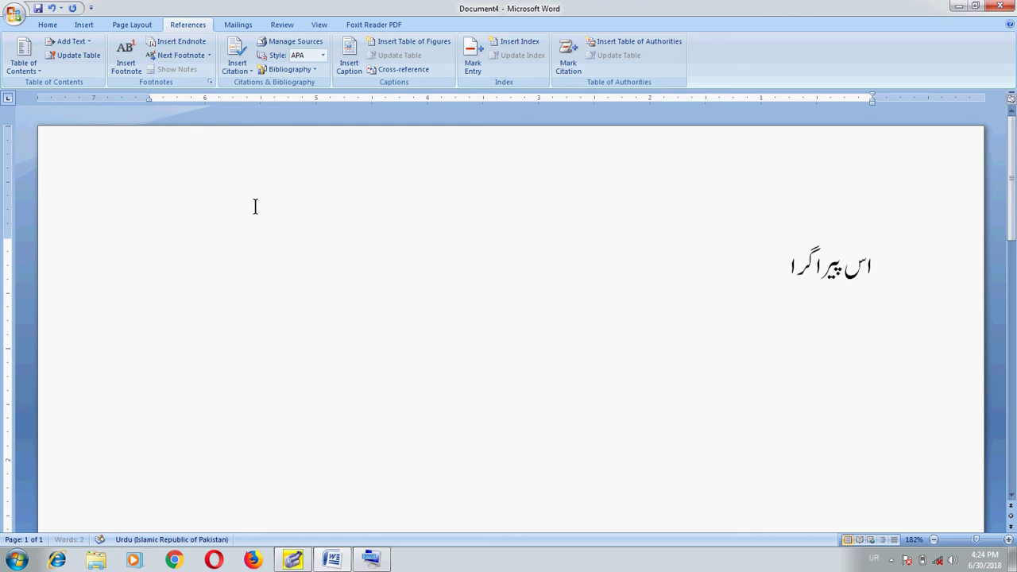
text(ف میں ہم)
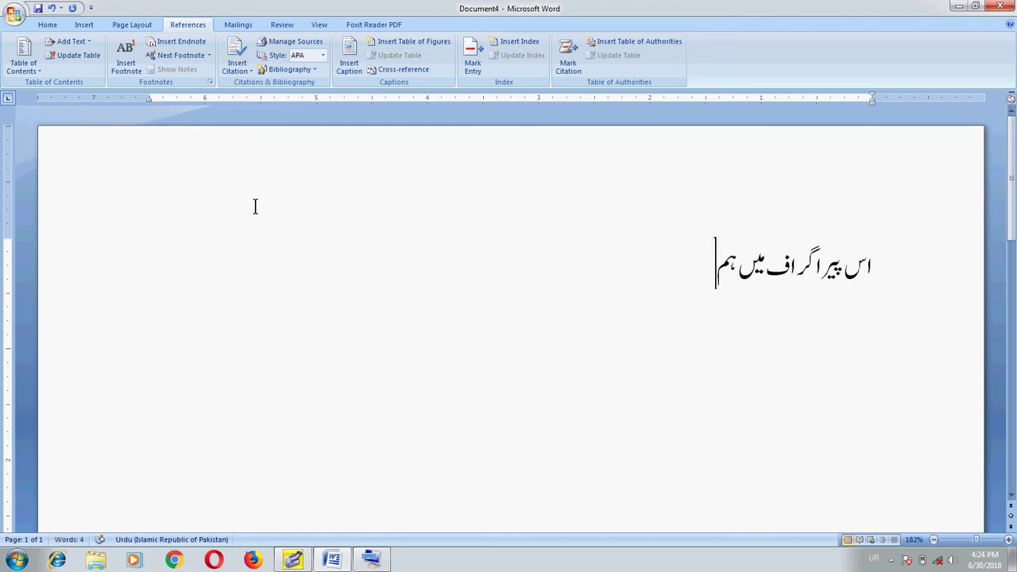
text( فوٹ نوٹ)
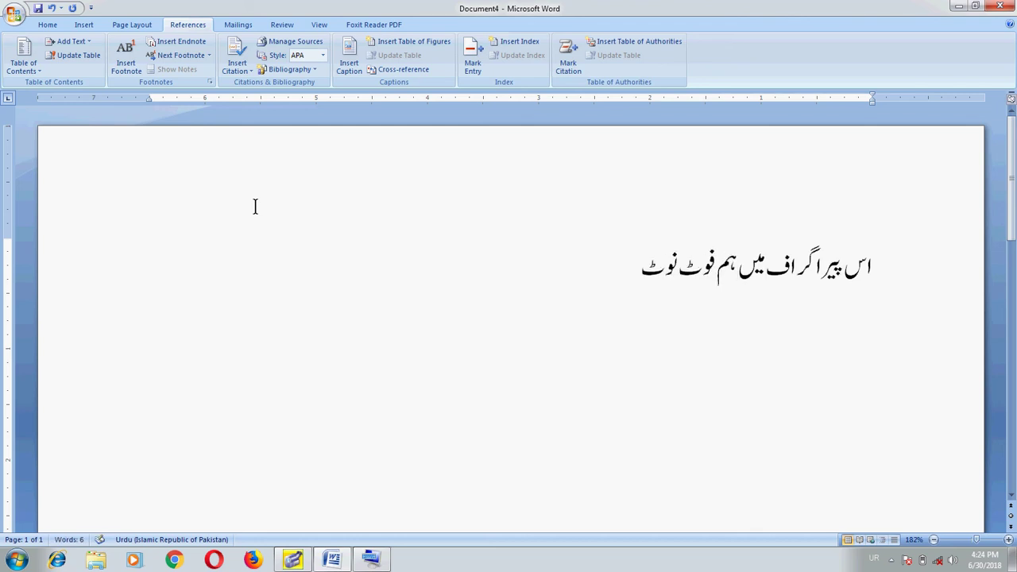
text( سیکھیں گے)
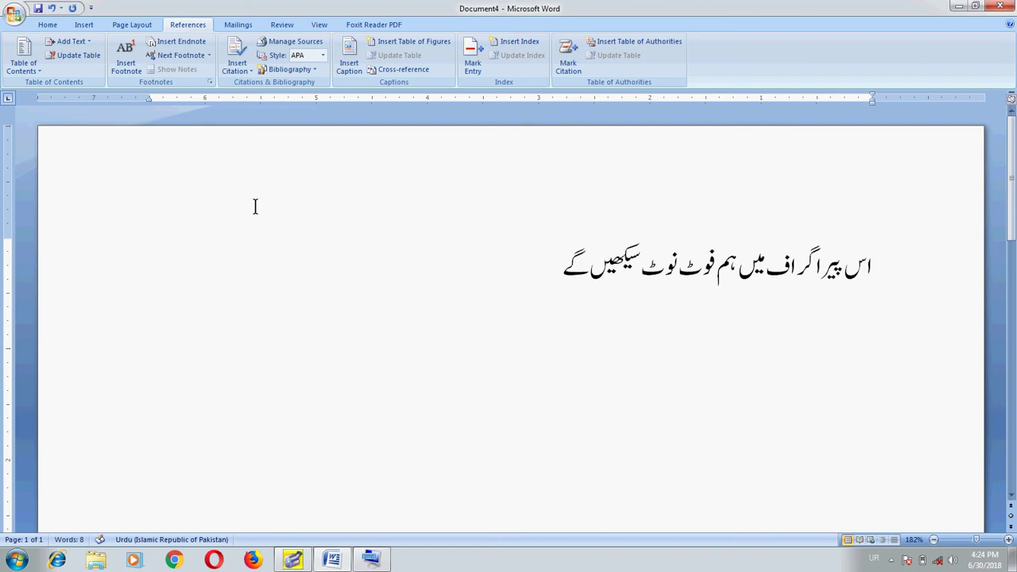
text( اور)
text( ان)
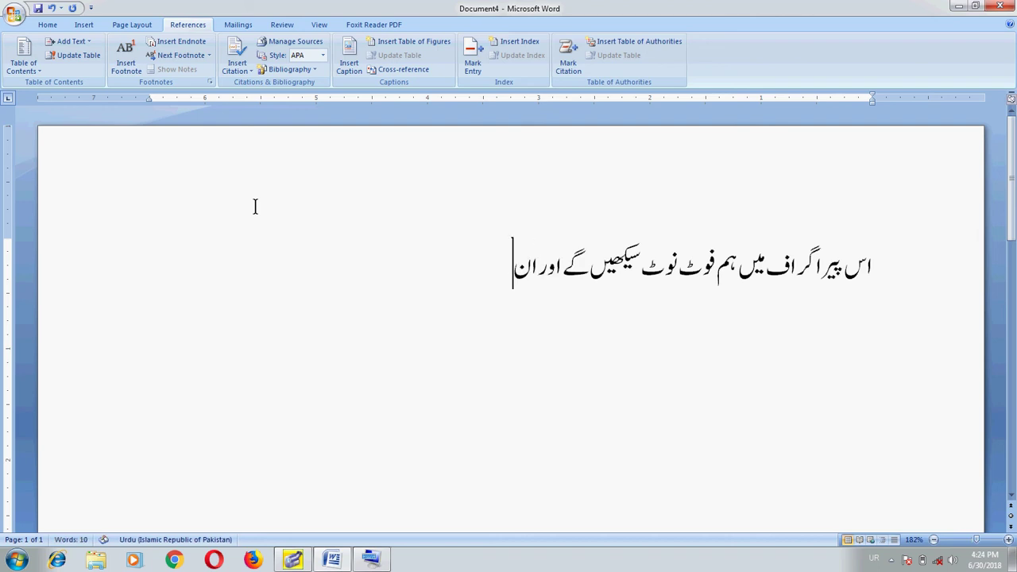
text(ڈ)
key(BackSpace)
key(BackSpace)
text(ینڈ)
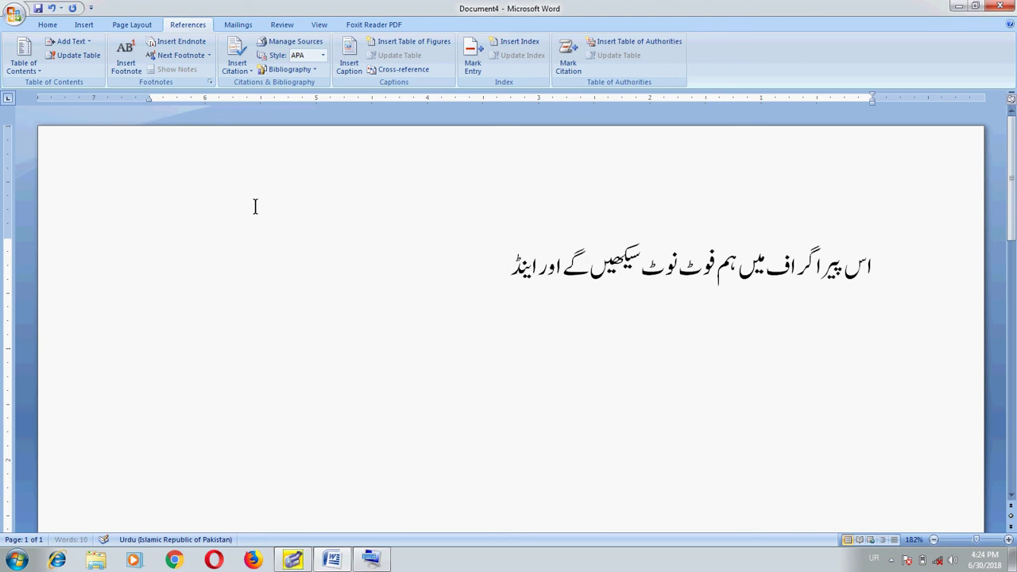
text( نوٹ بھی)
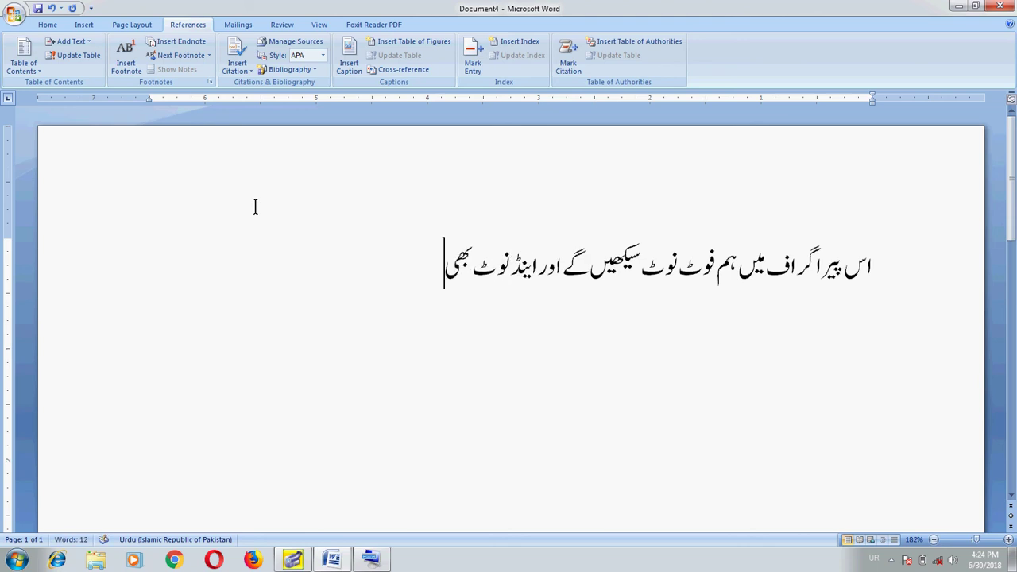
text( اپلائی کری)
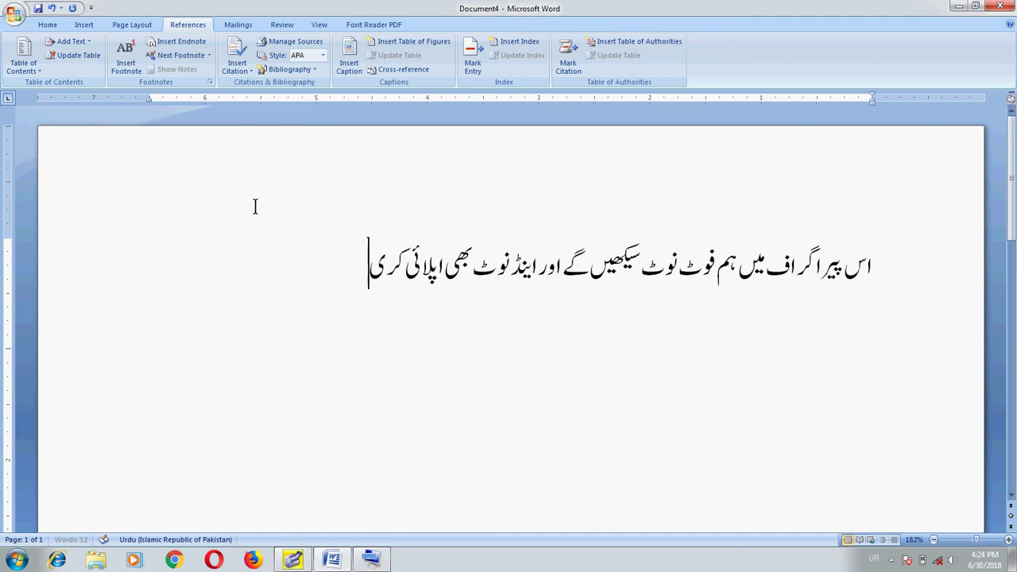
text(ں گے۔)
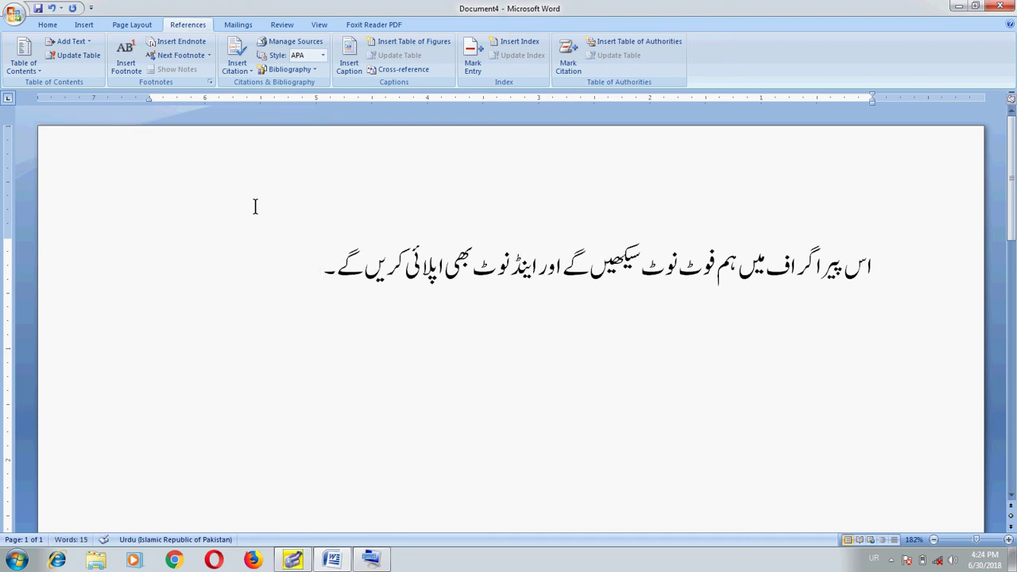
key(Home)
key(shift+End)
key(ctrl+c)
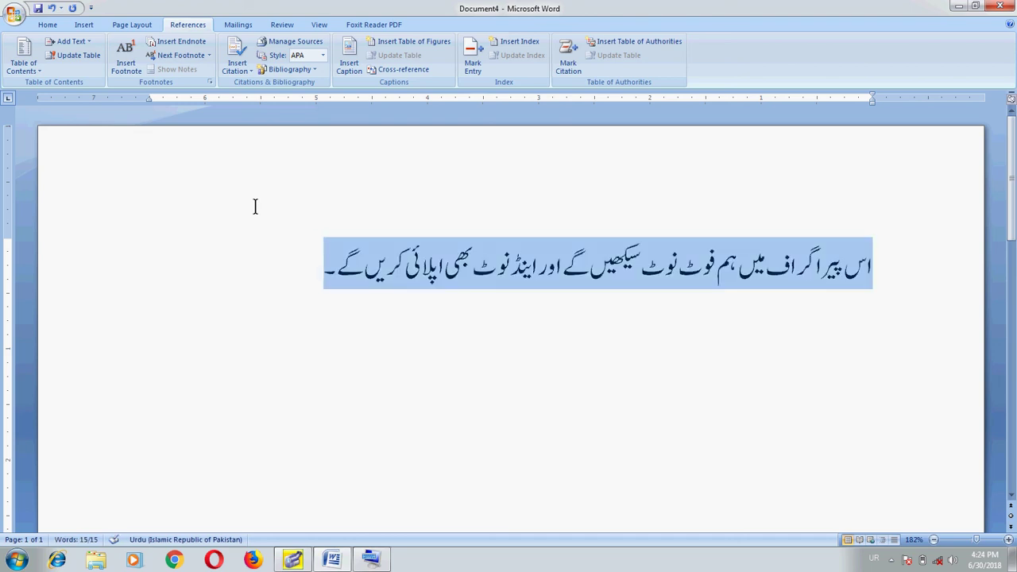
- Repeat the sentence three more times, then paste a copy of the whole paragraph below
key(End)
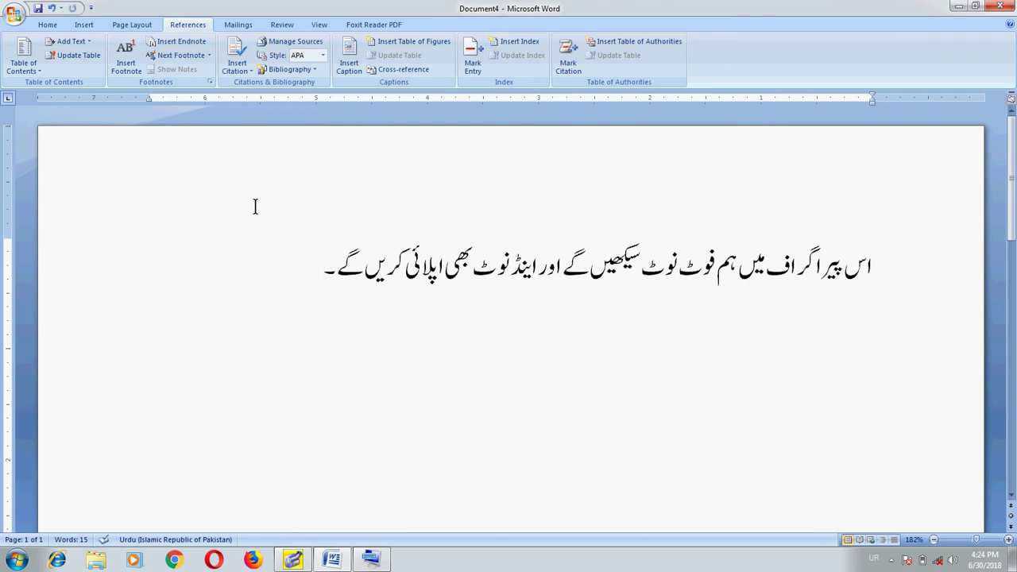
key(ctrl+v)
key(ctrl+v)
key(ctrl+v)
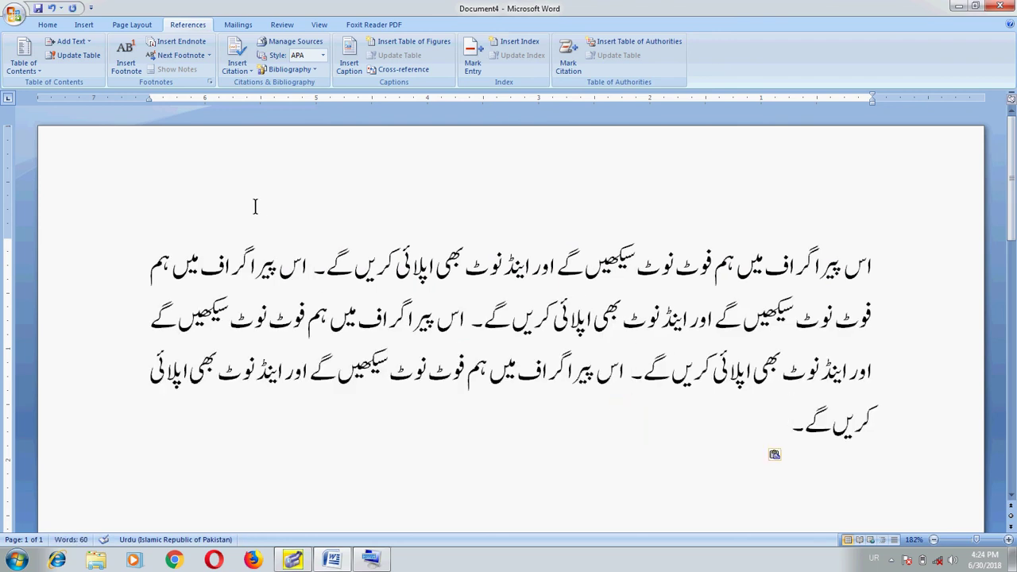
key(ctrl+Home)
key(ctrl+Home)
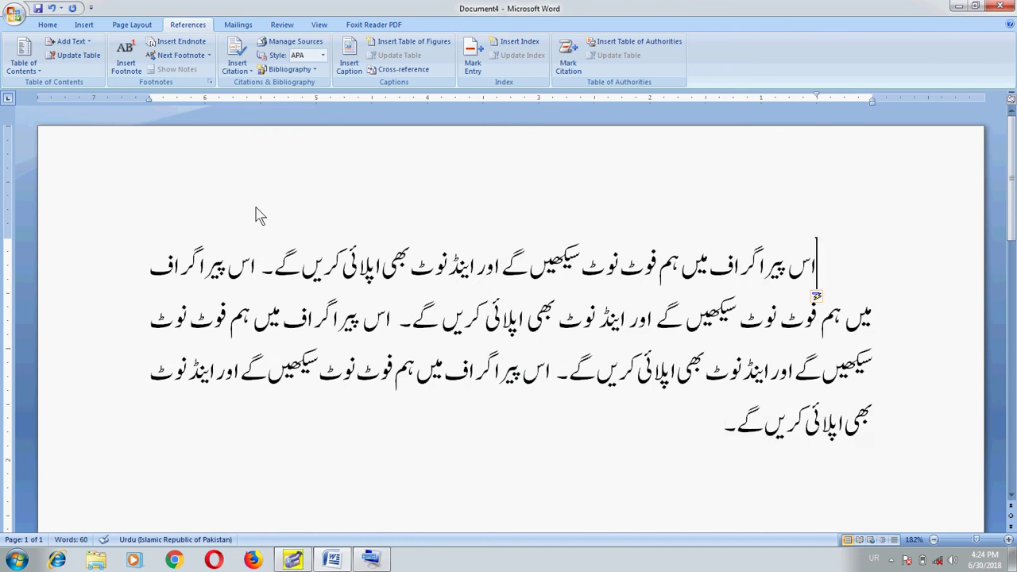
key(ctrl+a)
key(ctrl+End)
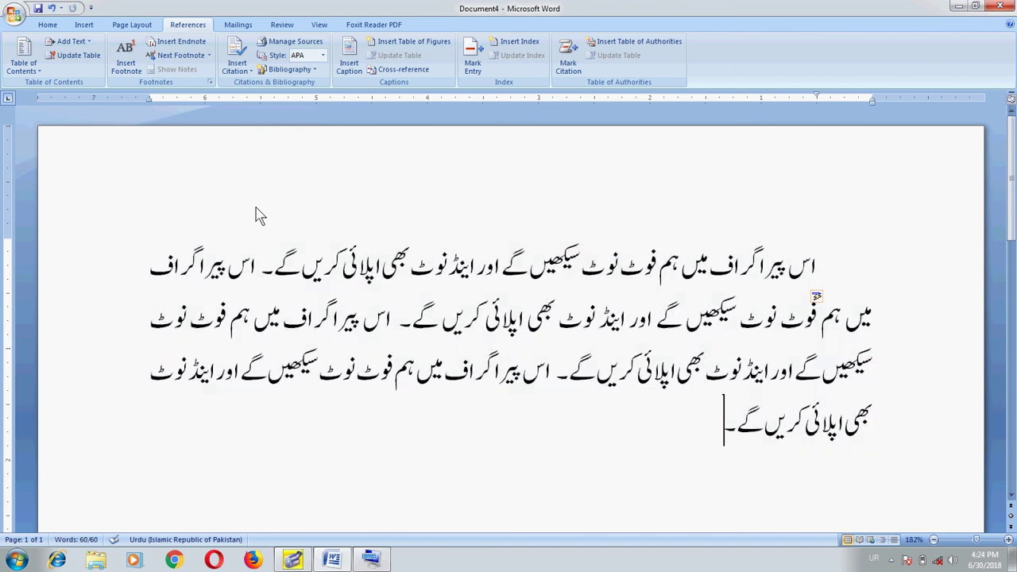
key(Return)
key(ctrl+v)
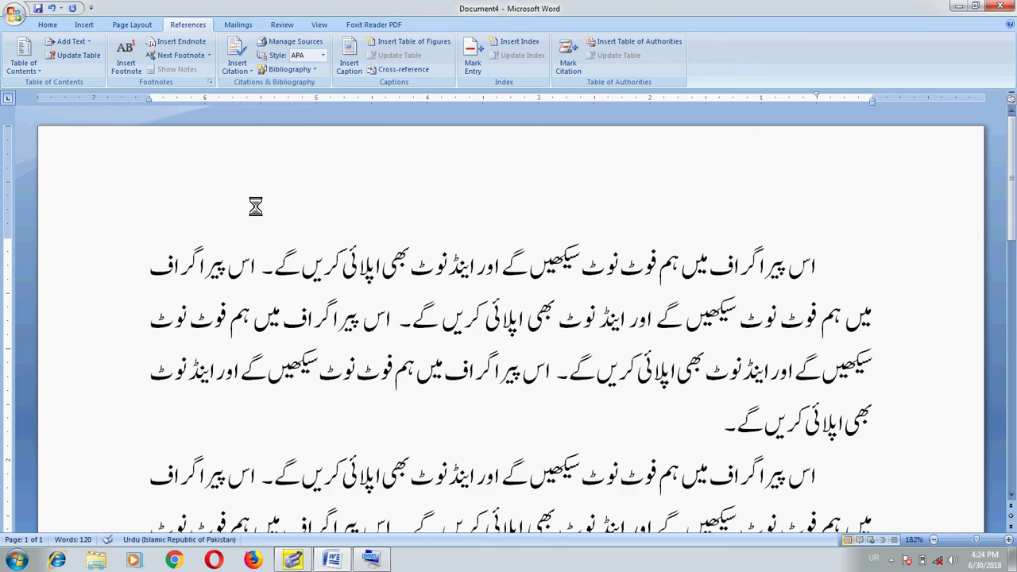
- Place the insertion point in the first paragraph's second line
key(Down)
key(Left)
key(Up)
key(ctrl+Home)
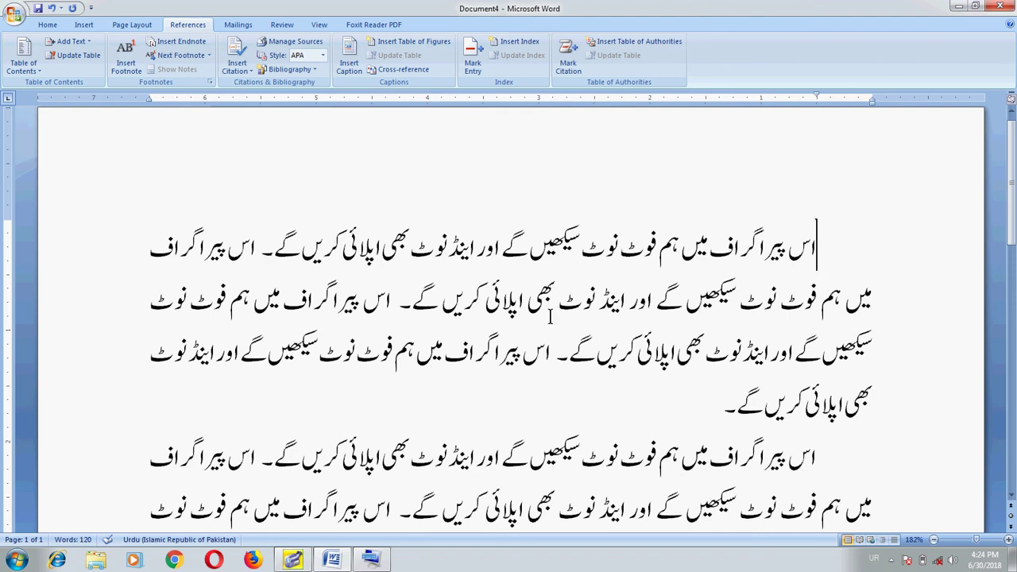
click(398, 303)
- Insert a footnote in the first paragraph and locate its footnote mark
click(125, 63)
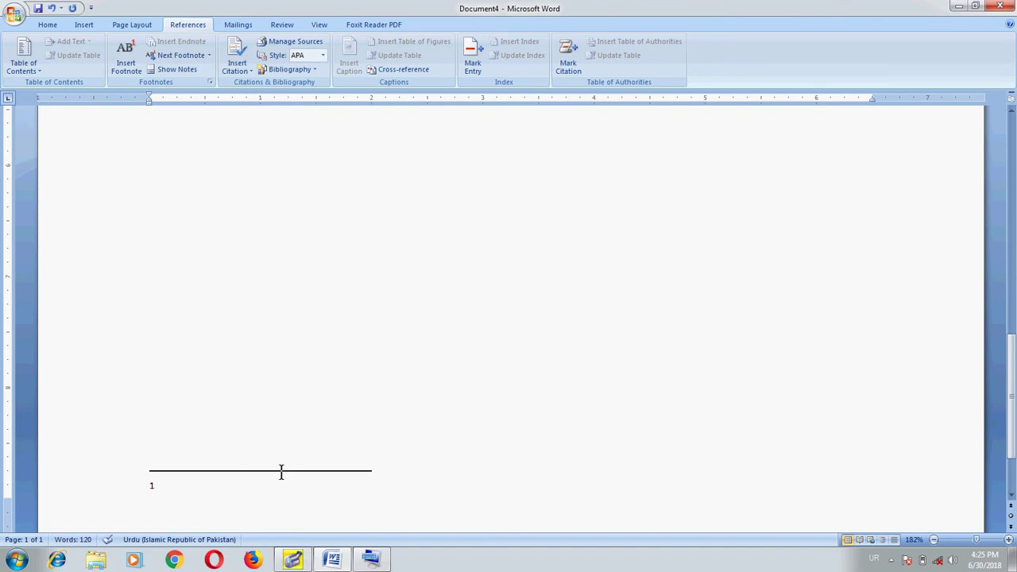
key(ctrl+z)
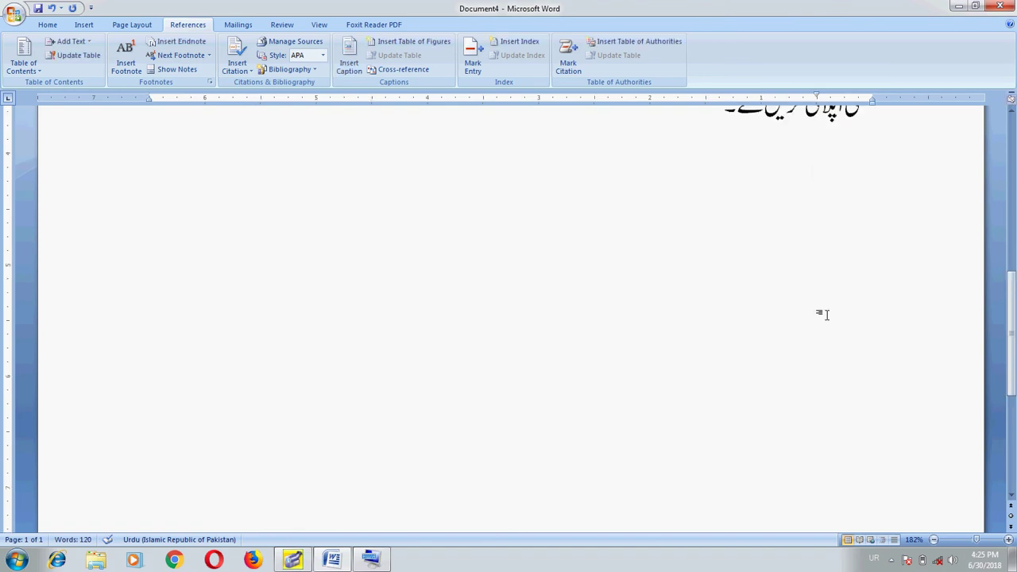
drag(1011, 338, 1012, 227)
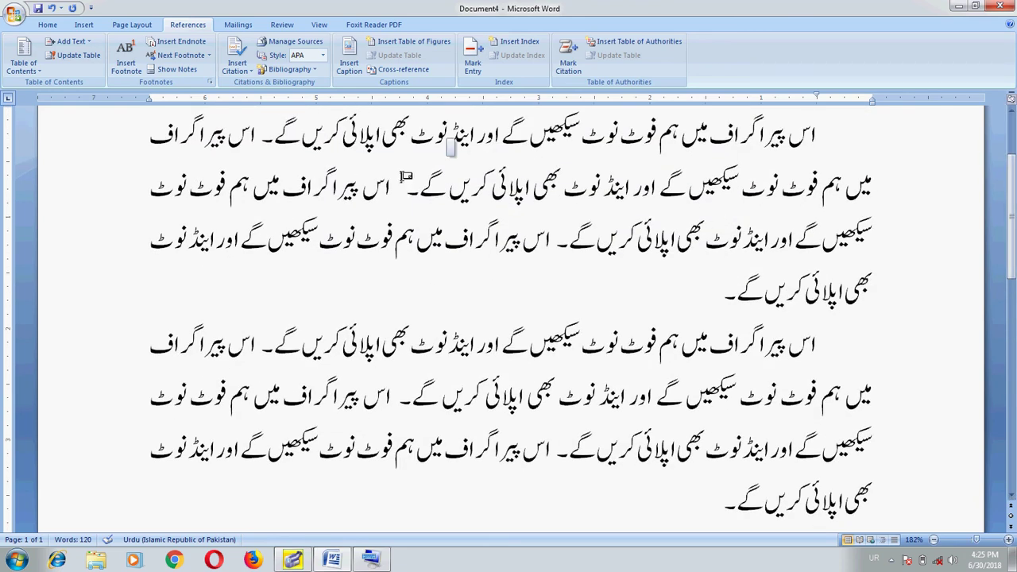
click(405, 176)
drag(1014, 229, 1013, 413)
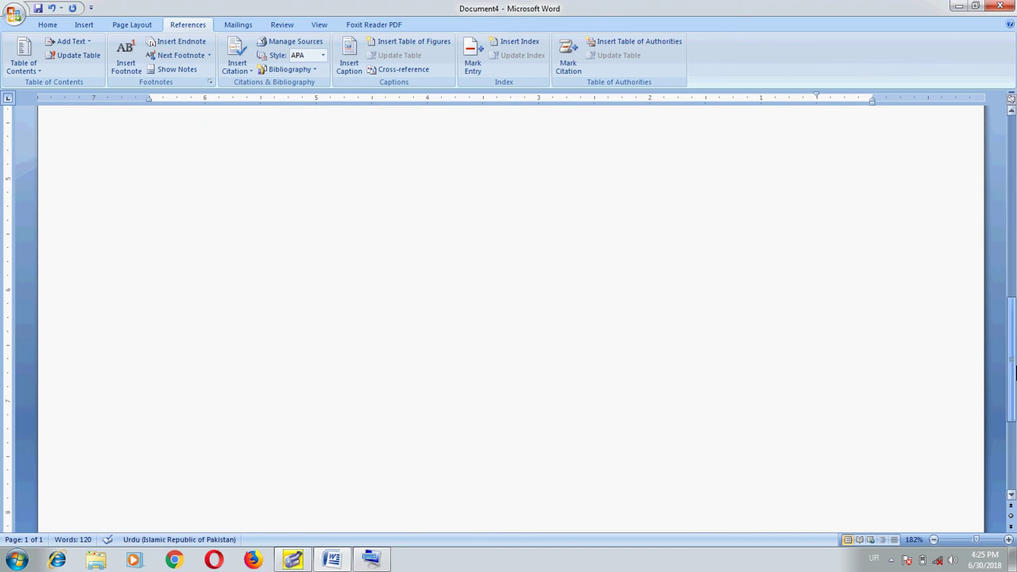
- Type 'یہ اقتباس فلاں کتاب سے لی گئی ہے' into footnote 1 and select it
click(192, 445)
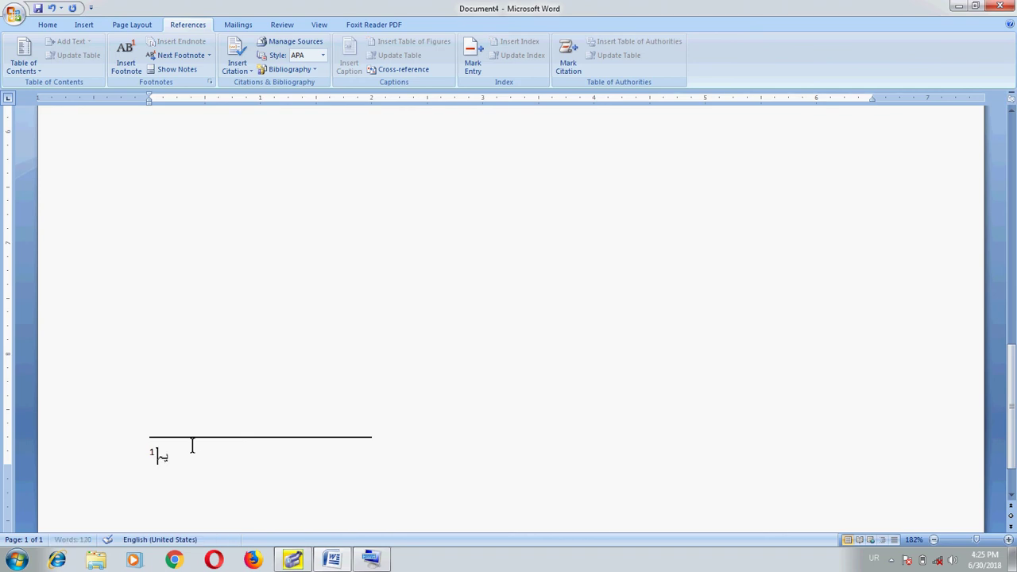
key(alt+shift)
text(یہ اقتبا)
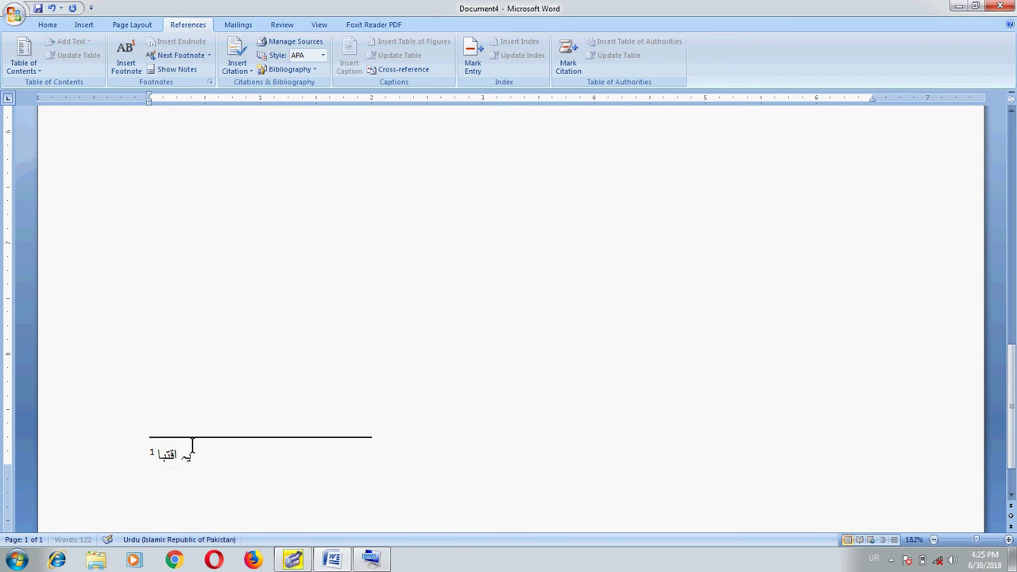
text(س فلاں کتاب)
text( سے ل)
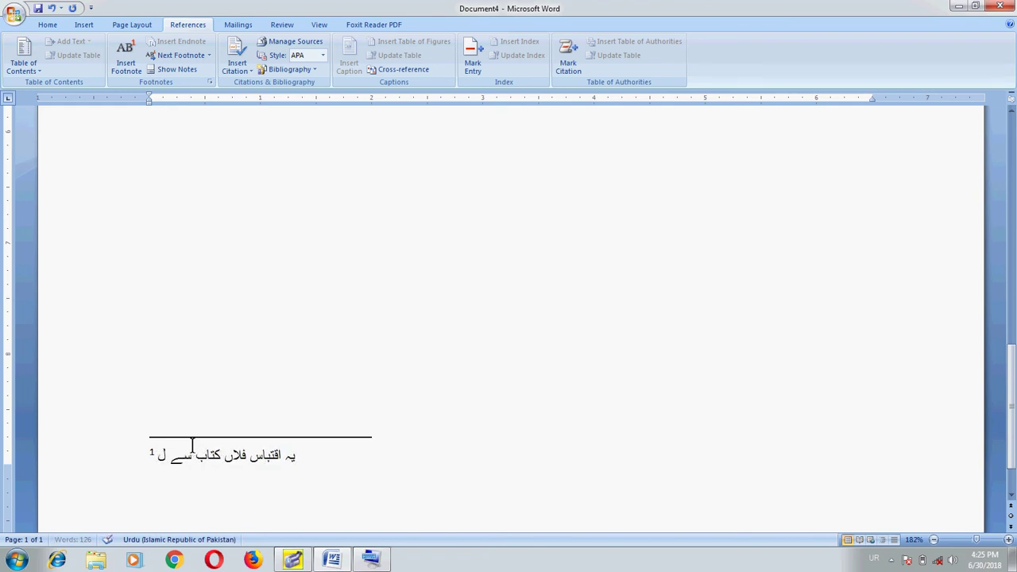
text(ی گئی ہے)
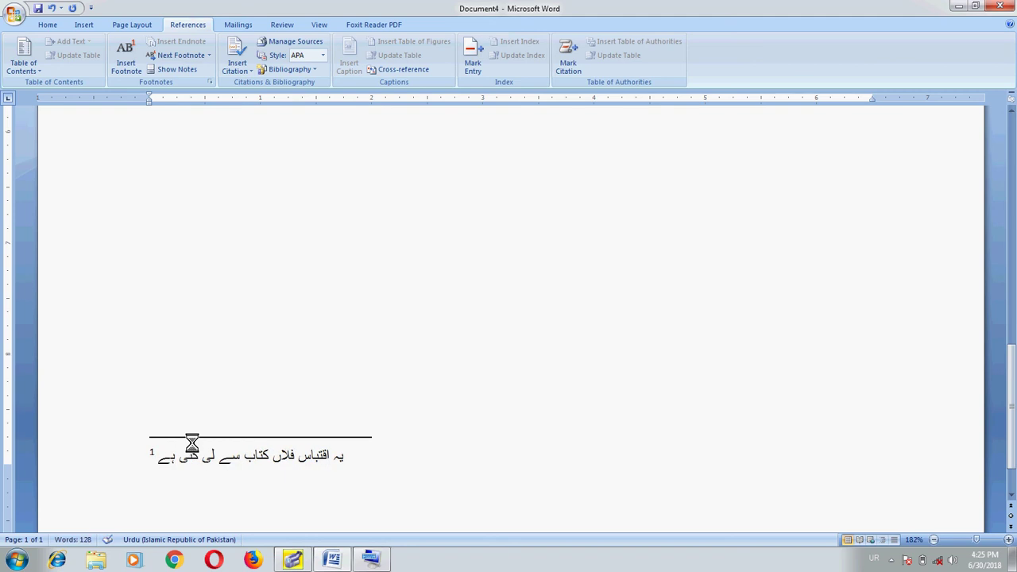
key(shift+Home)
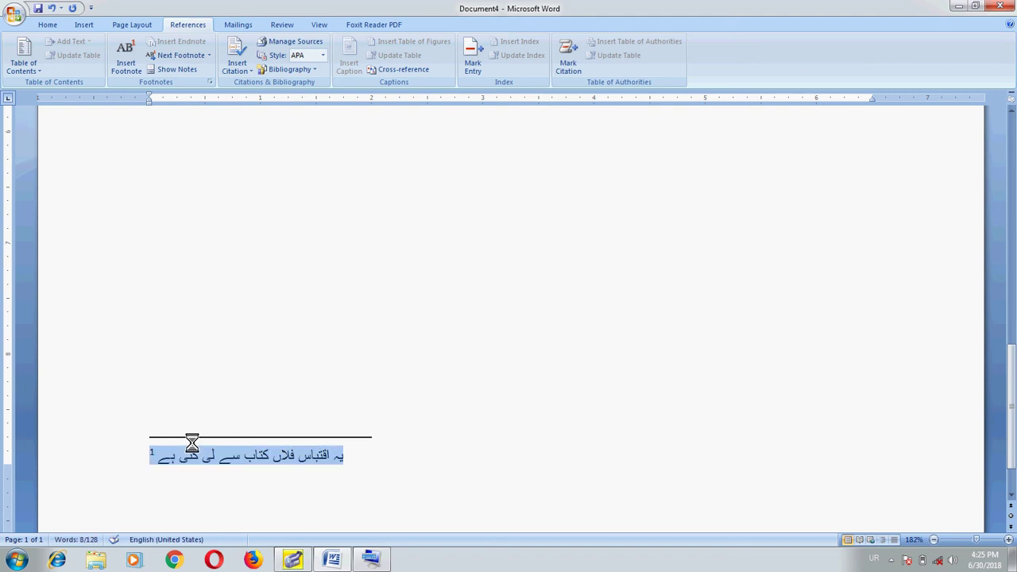
key(shift+Home)
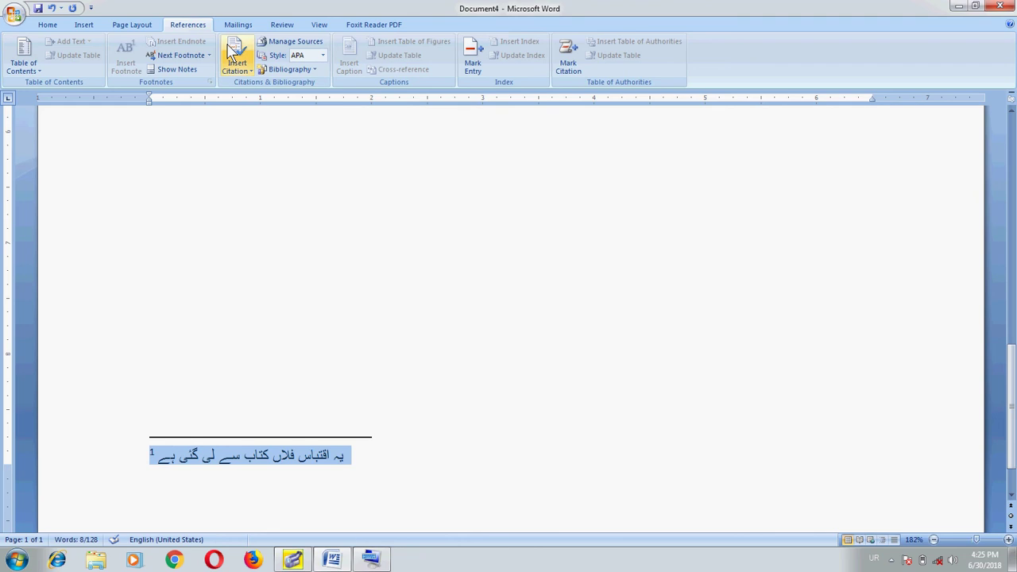
click(47, 25)
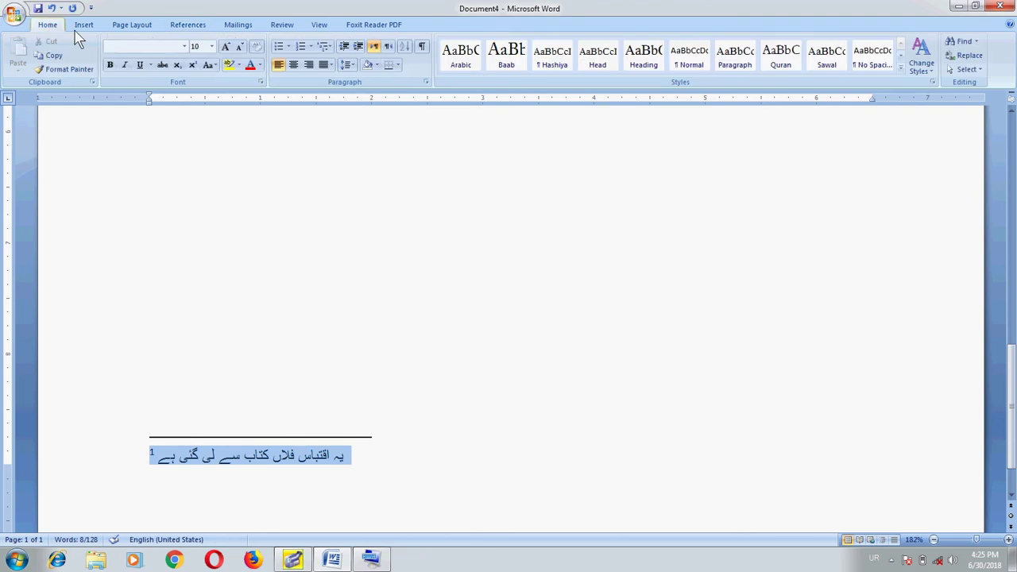
- Apply Jameel Noori Nastaleeq to the selected footnote text
click(189, 49)
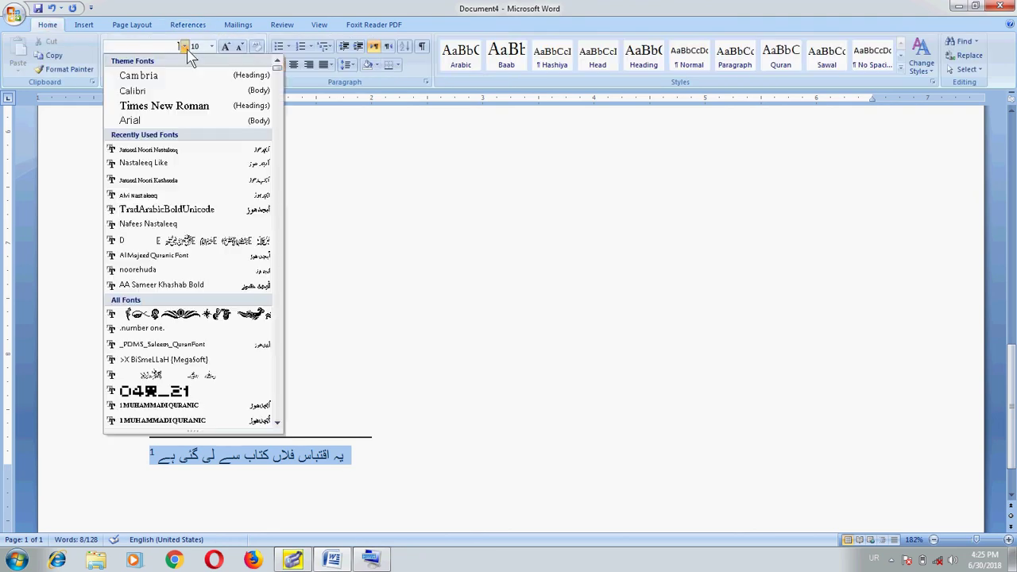
click(189, 151)
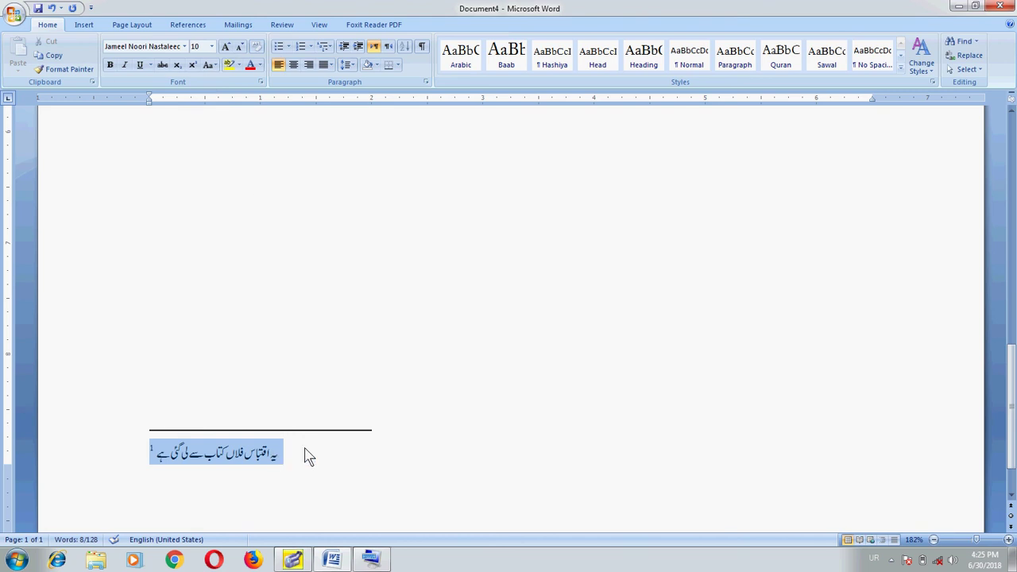
click(187, 26)
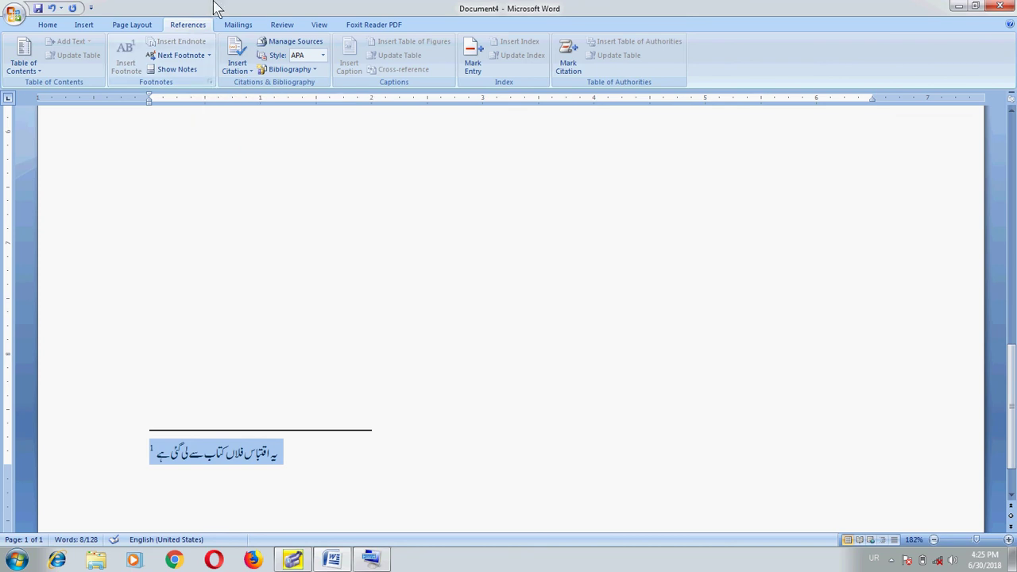
click(132, 26)
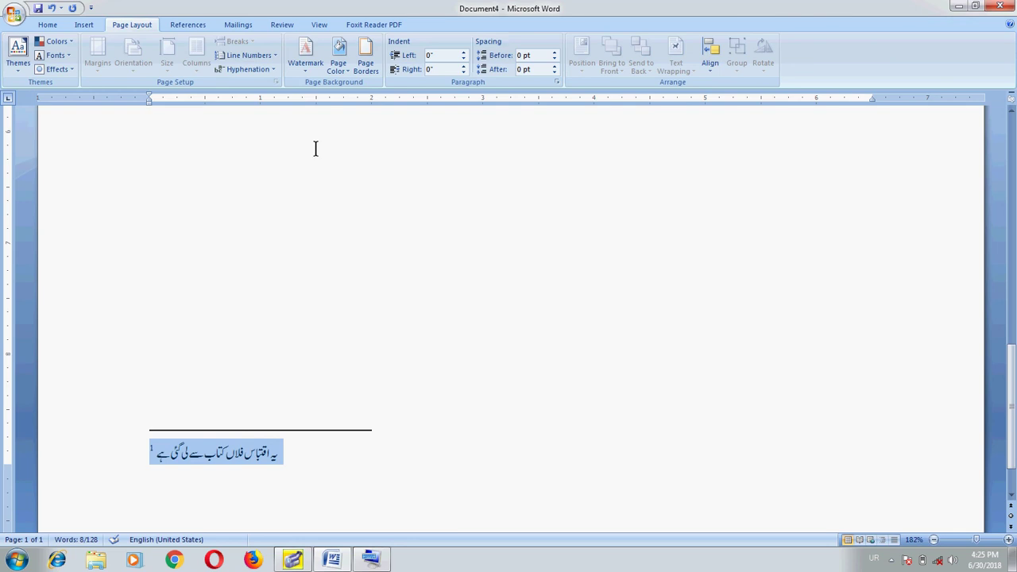
- Delete the footnote and its reference mark from the first Urdu paragraph
right_click(259, 455)
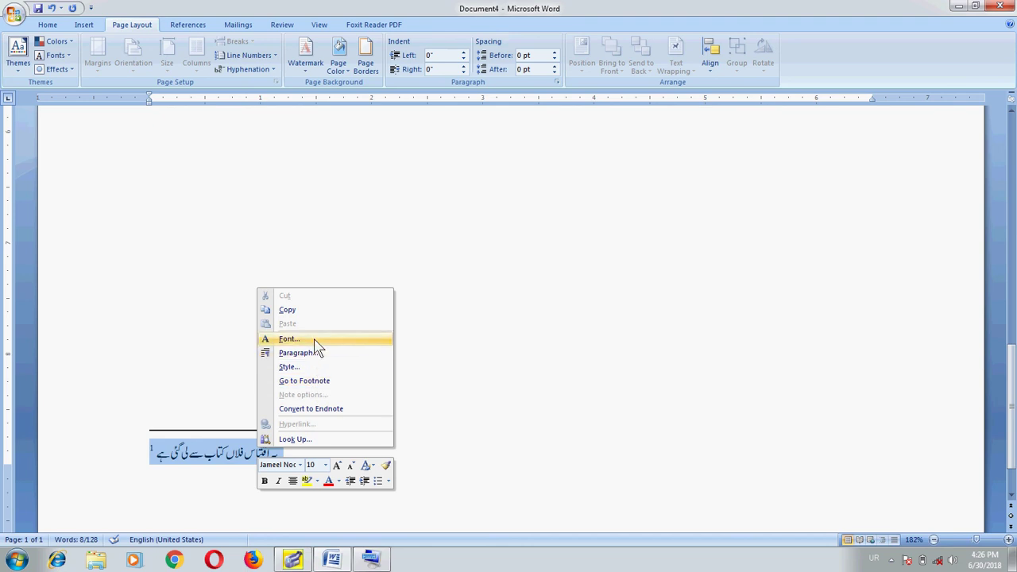
click(238, 451)
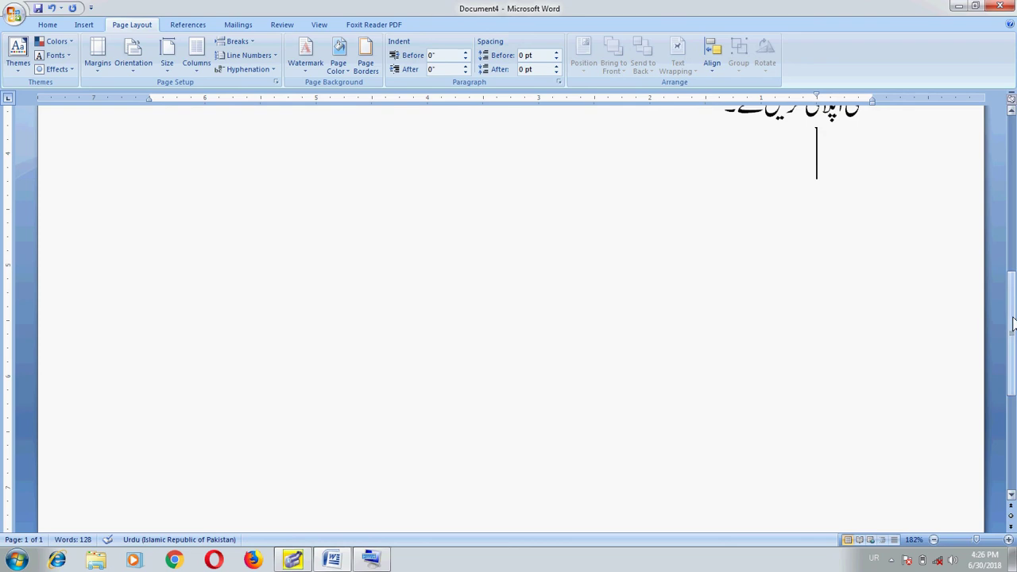
drag(1011, 332, 1014, 421)
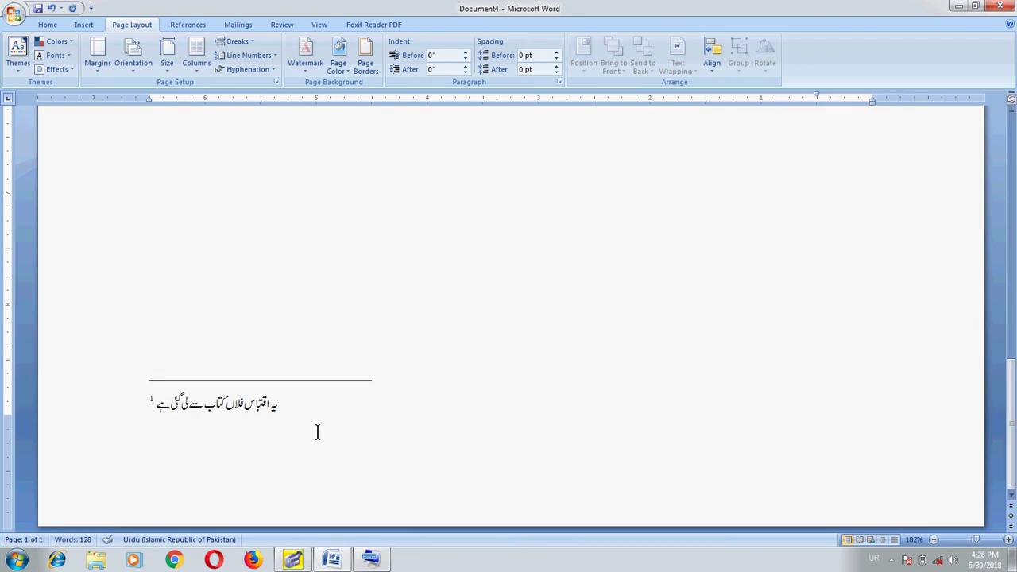
click(302, 563)
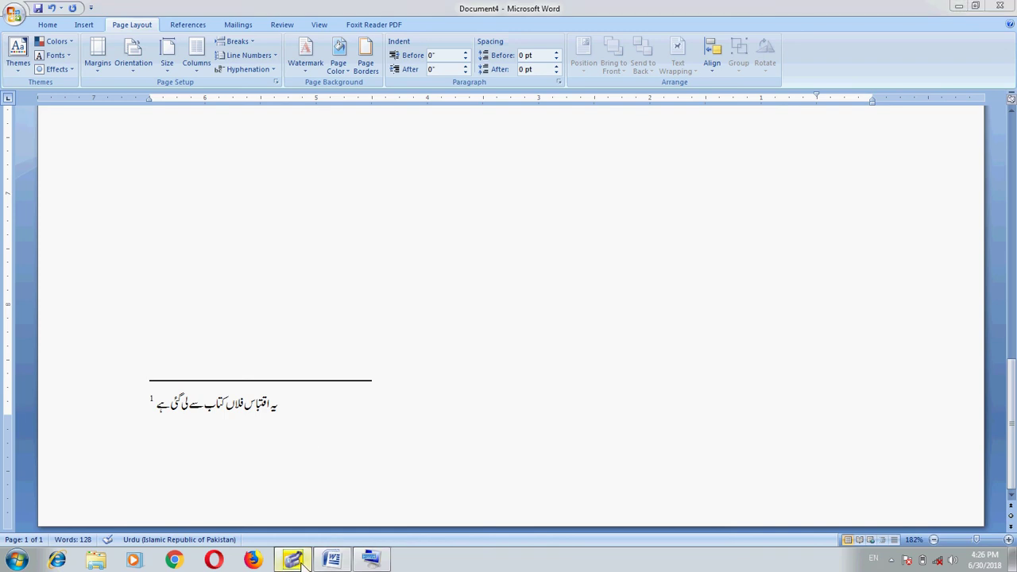
click(890, 560)
click(859, 474)
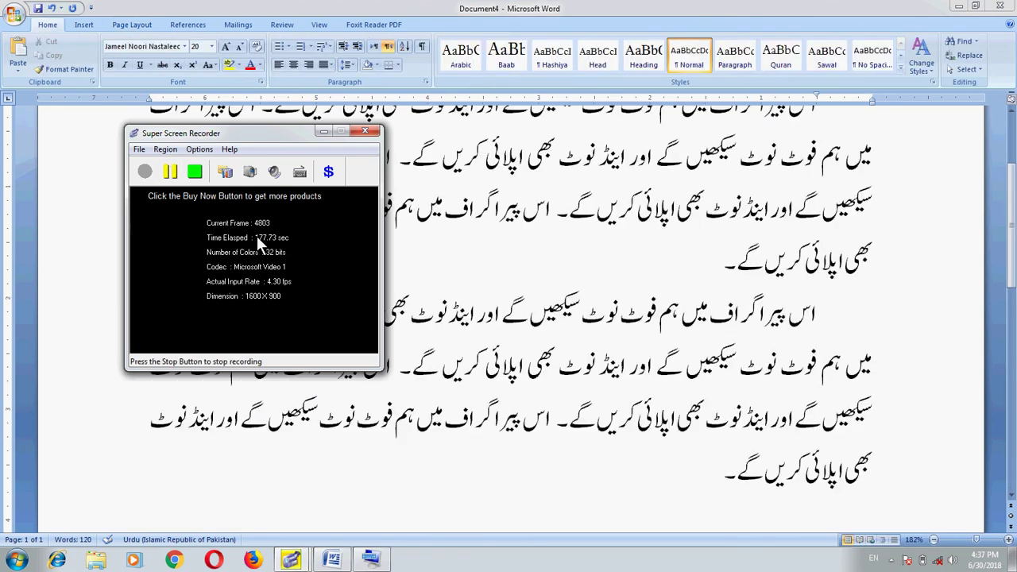
- Switch the keyboard to Urdu, scroll to the page top, and show the References commands
click(464, 8)
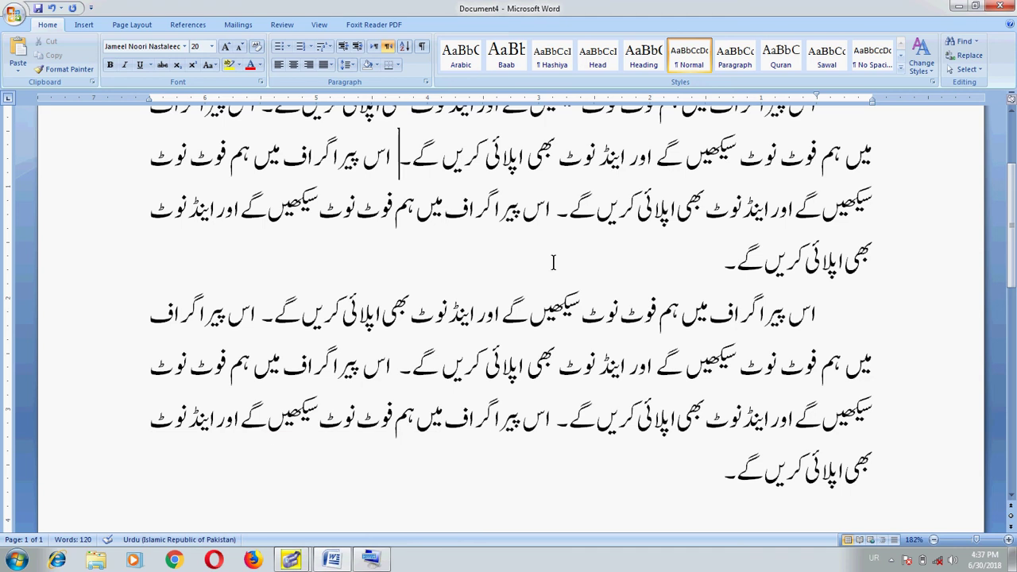
key(alt+shift)
click(1011, 111)
click(1011, 111)
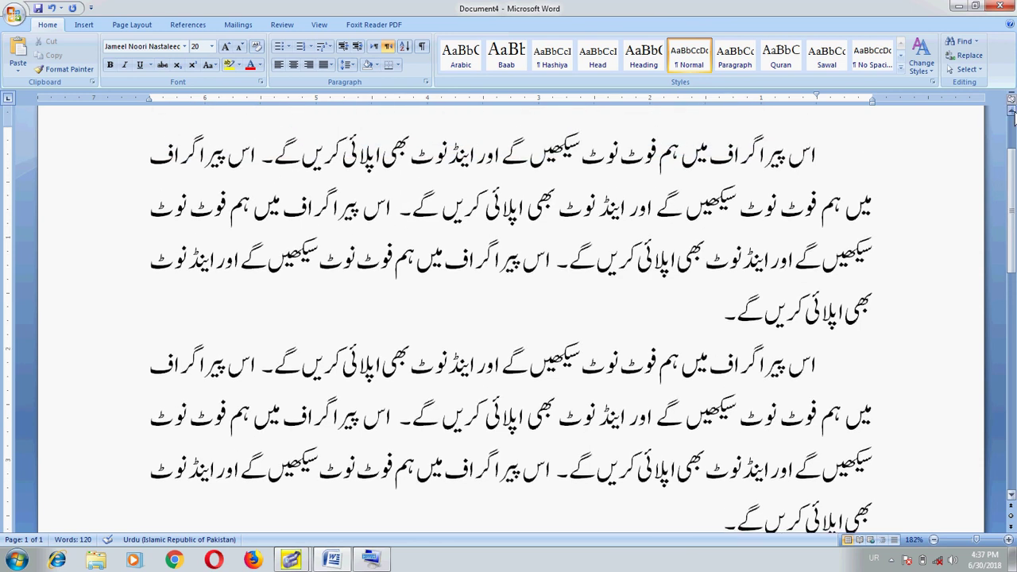
click(1011, 111)
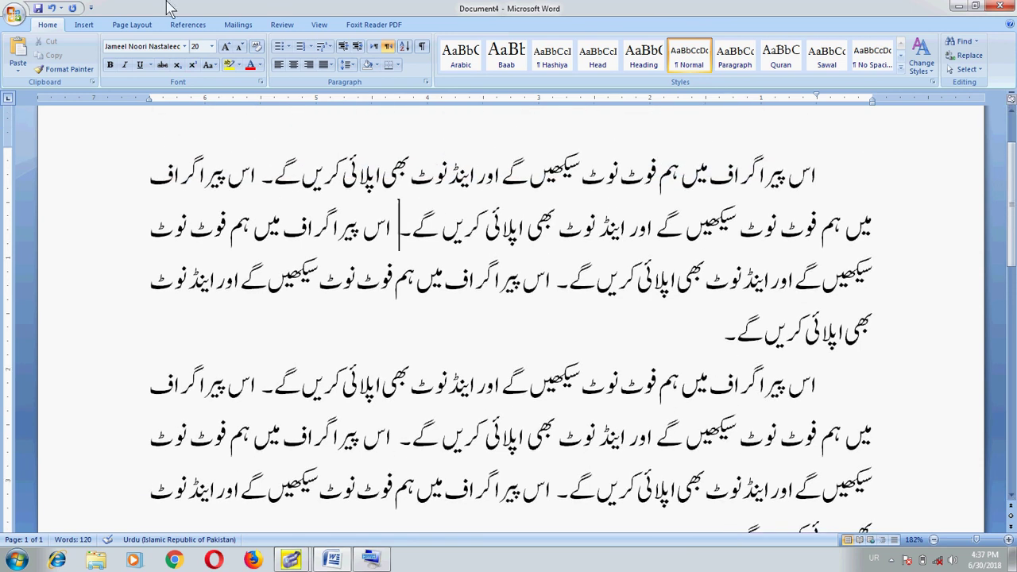
click(188, 25)
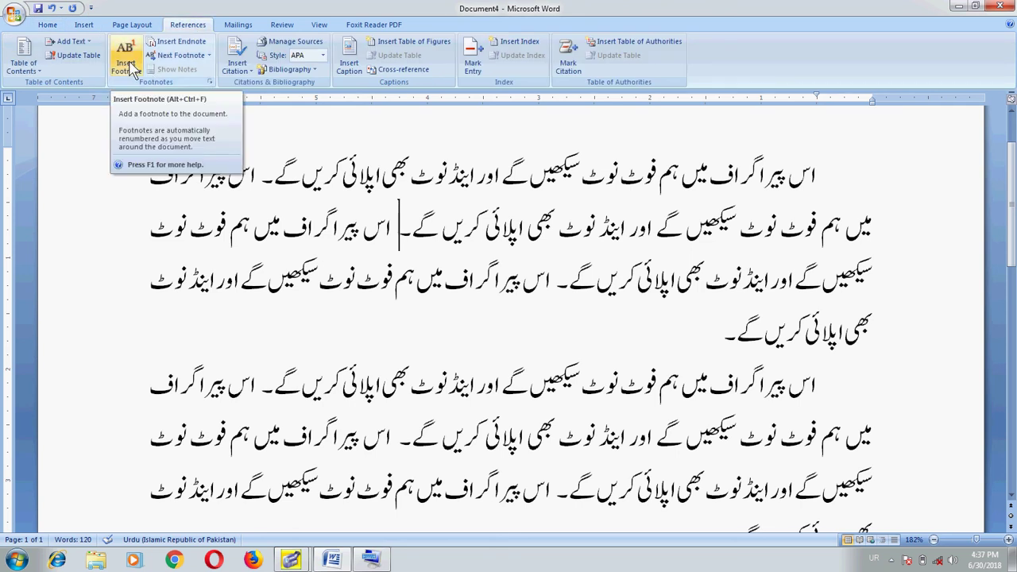
- Insert footnote 1 after the first paragraph's second sentence and switch to Draft view
click(127, 64)
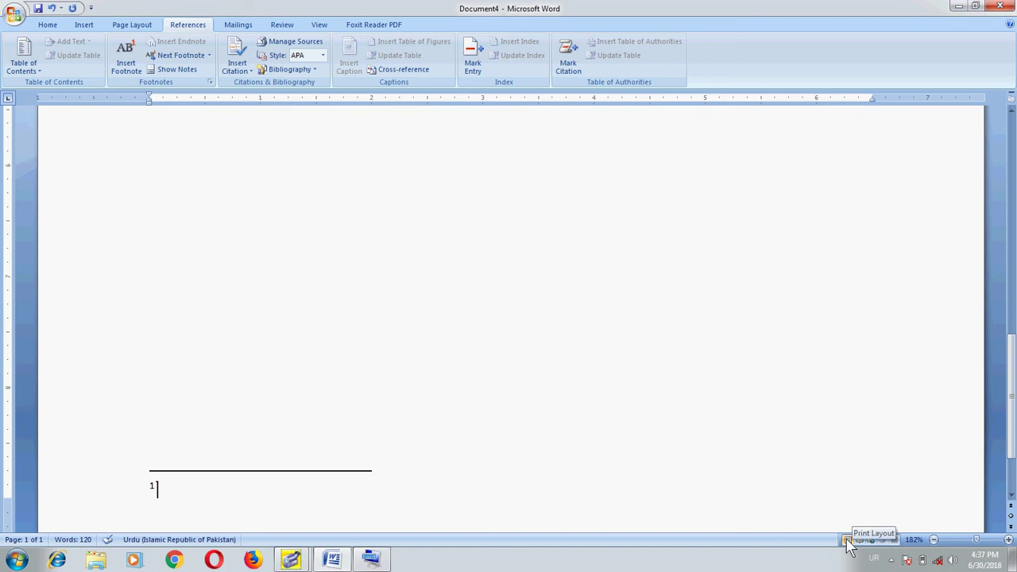
click(898, 543)
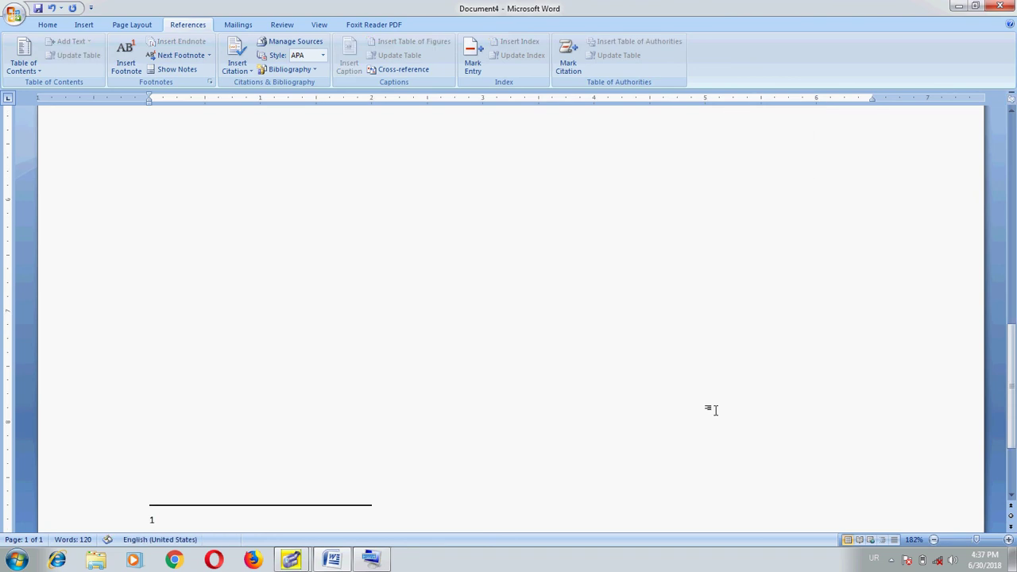
drag(1012, 441, 1013, 477)
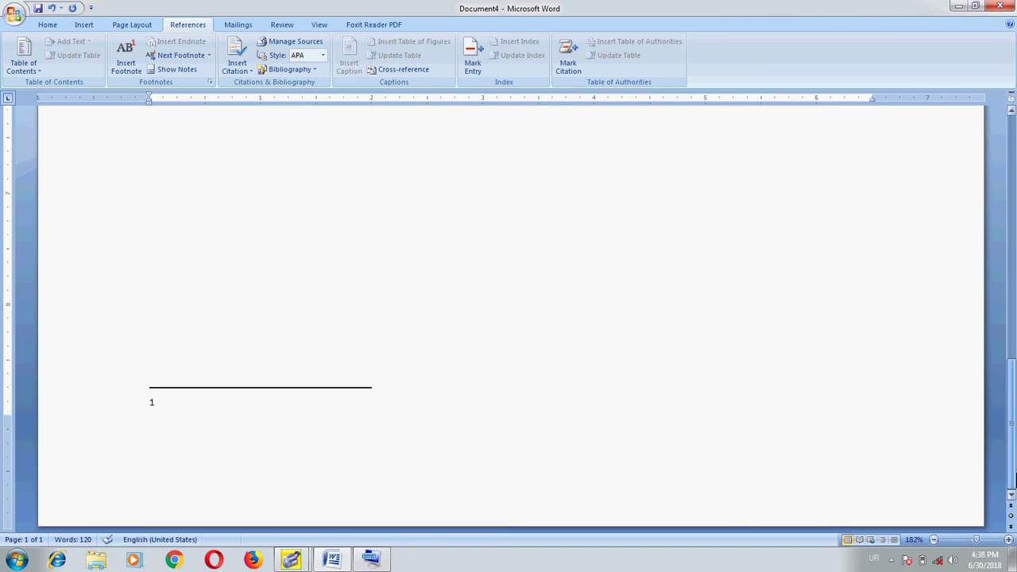
click(893, 540)
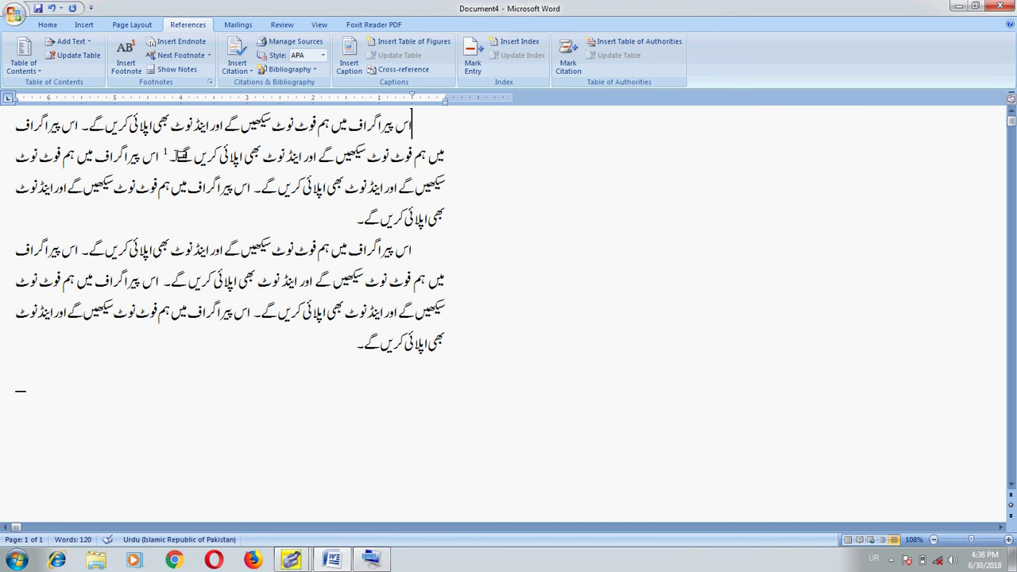
- Open the footnotes pane and its dropdown listing All Footnotes, separators and continuation notice
double_click(182, 156)
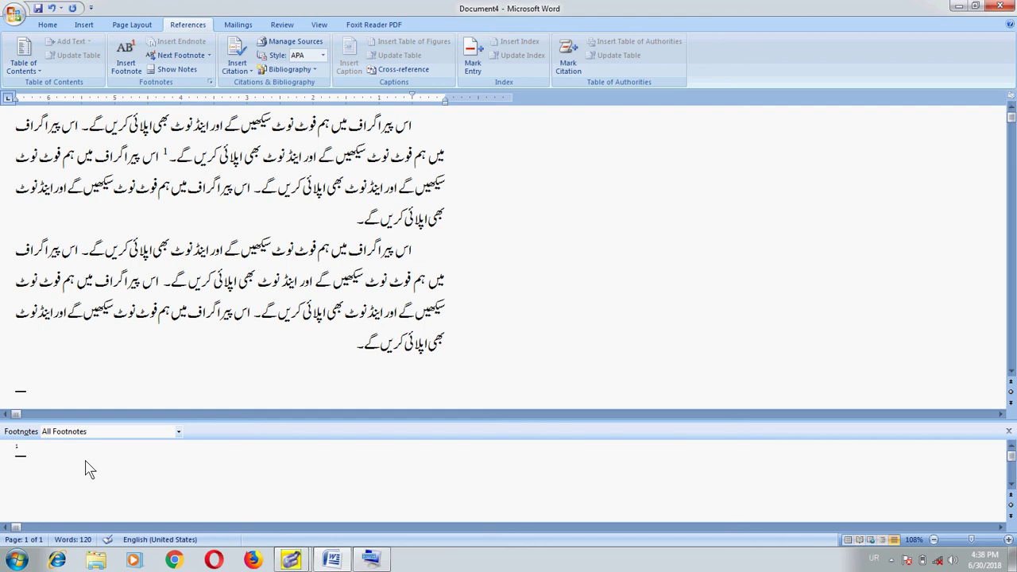
click(180, 433)
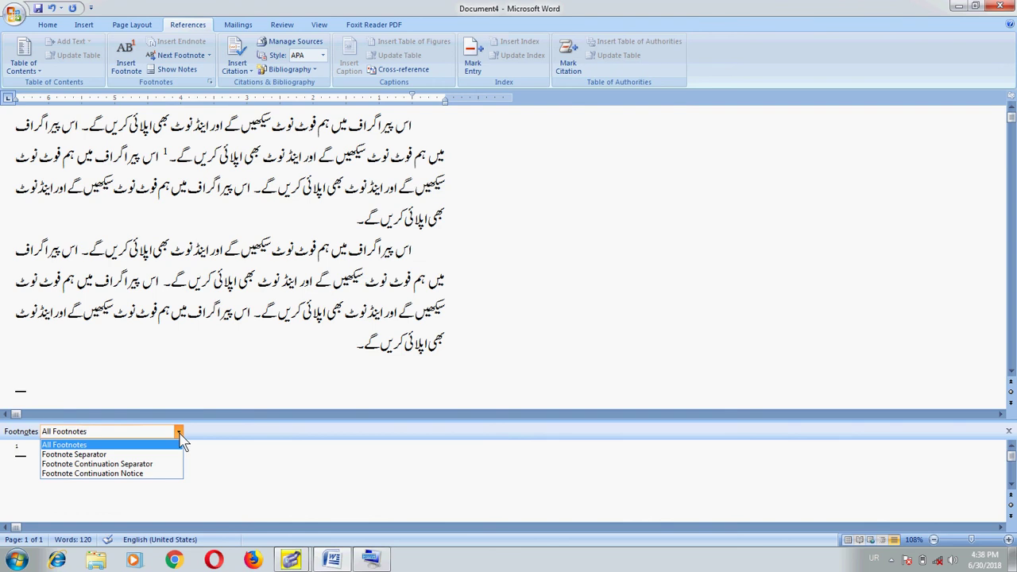
click(227, 473)
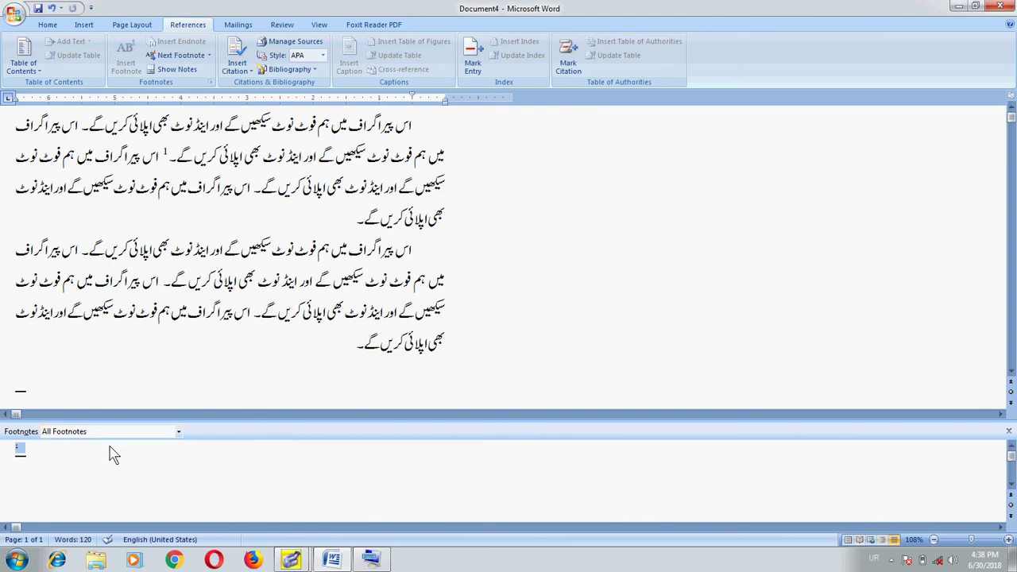
click(49, 459)
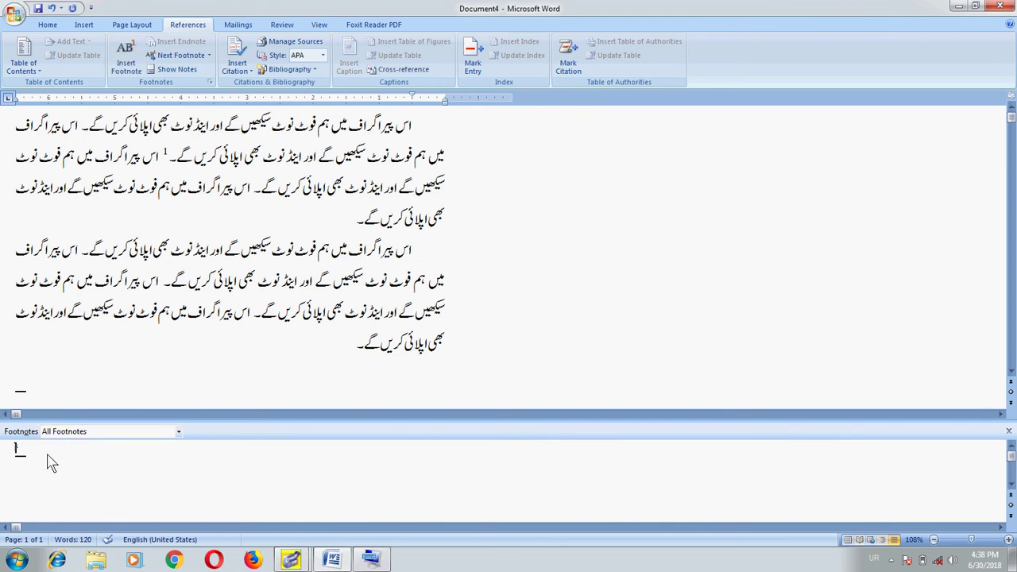
click(179, 433)
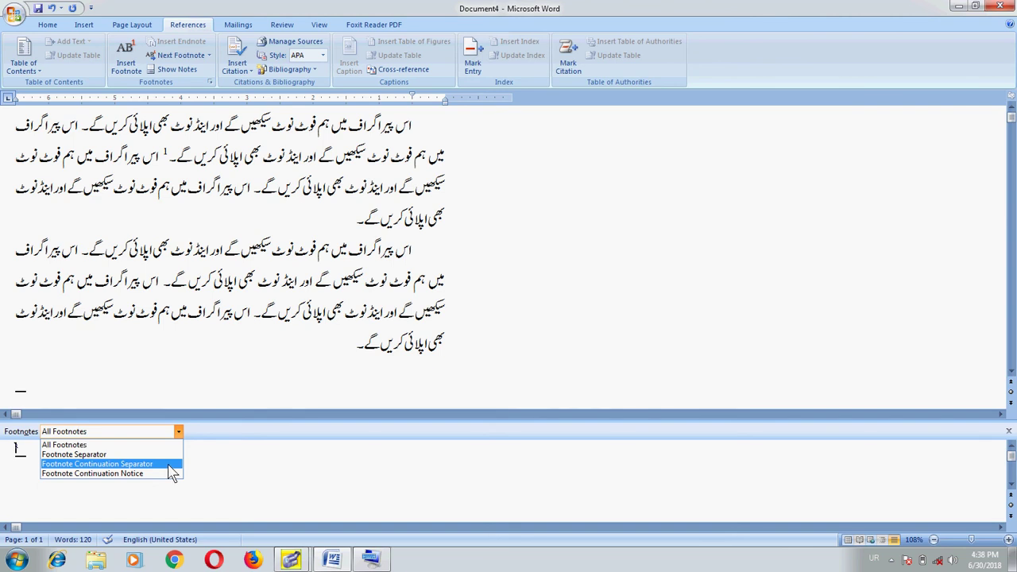
- Make the Footnote Continuation Separator line right-to-left and right-aligned, then go back to Print Layout
click(169, 465)
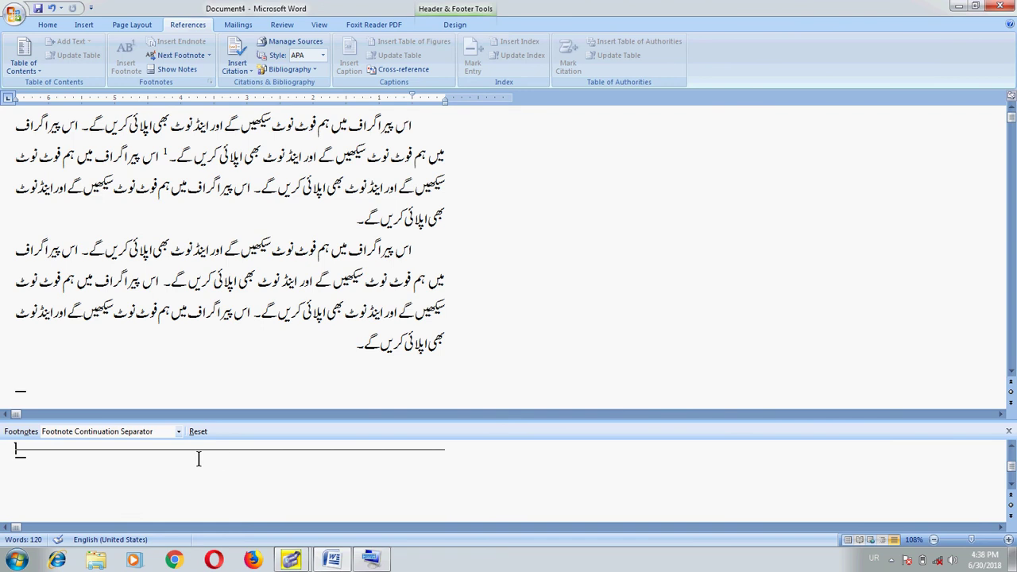
key(ctrl+a)
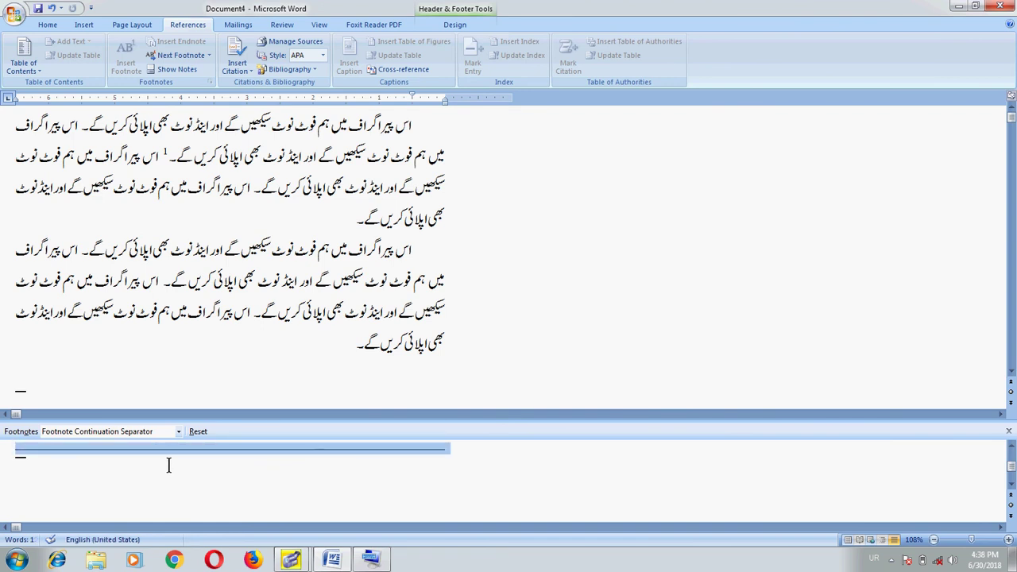
click(170, 470)
key(ctrl+a)
click(47, 24)
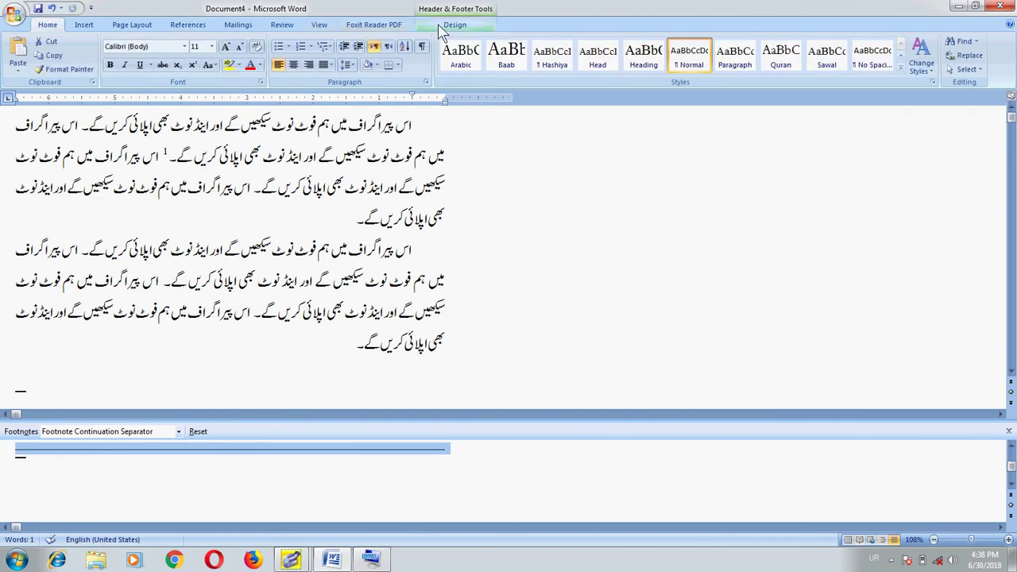
click(390, 45)
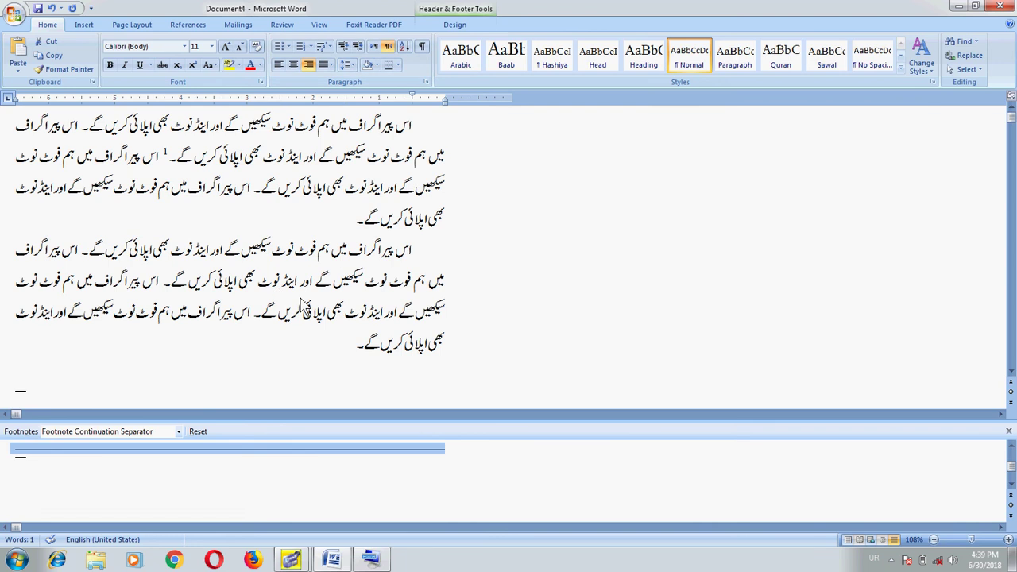
click(849, 539)
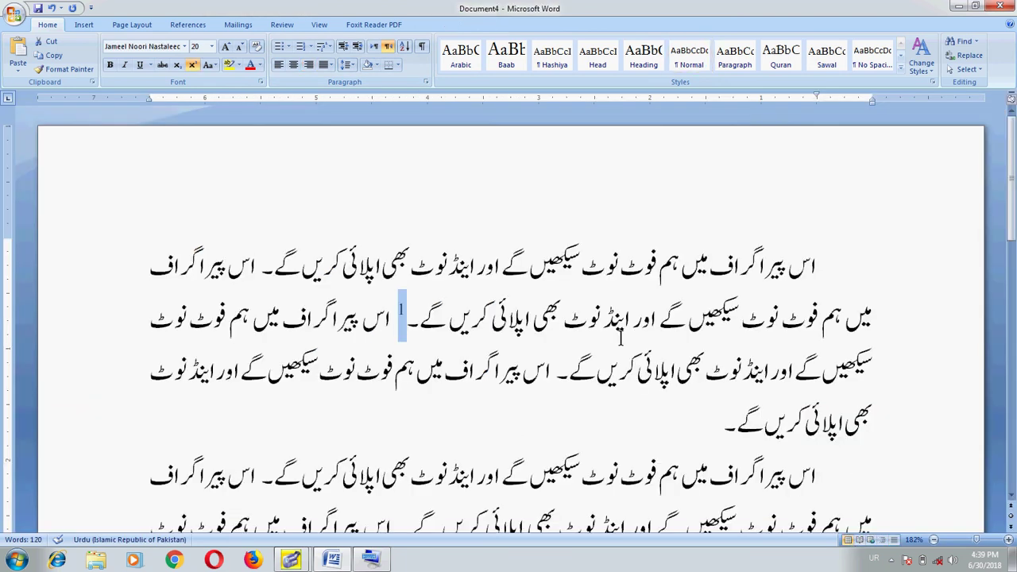
- Inspect footnote 1 at the page bottom, with the separator still on the left, then switch to Draft view
click(707, 429)
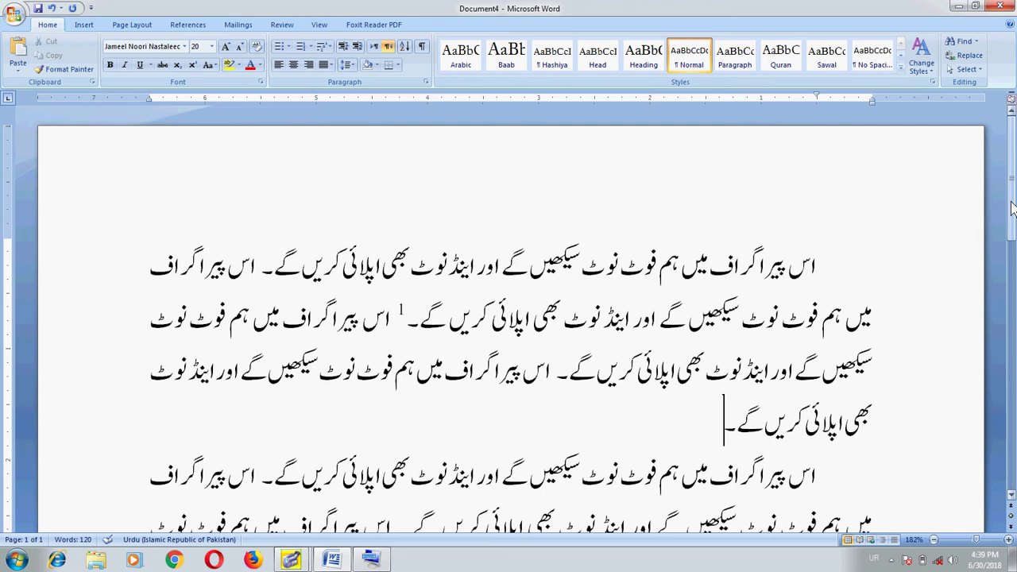
drag(1012, 208, 1014, 458)
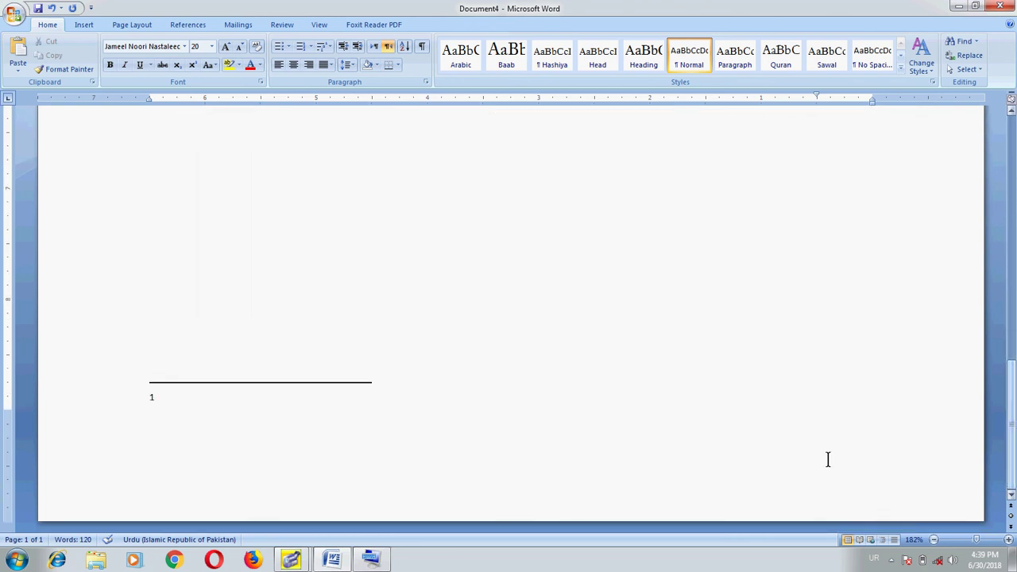
click(217, 397)
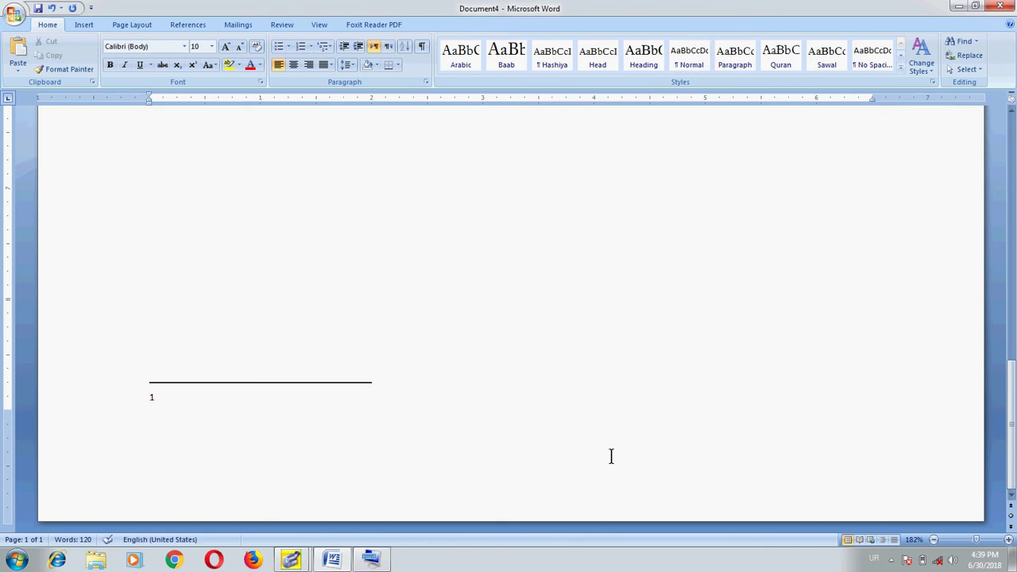
click(893, 540)
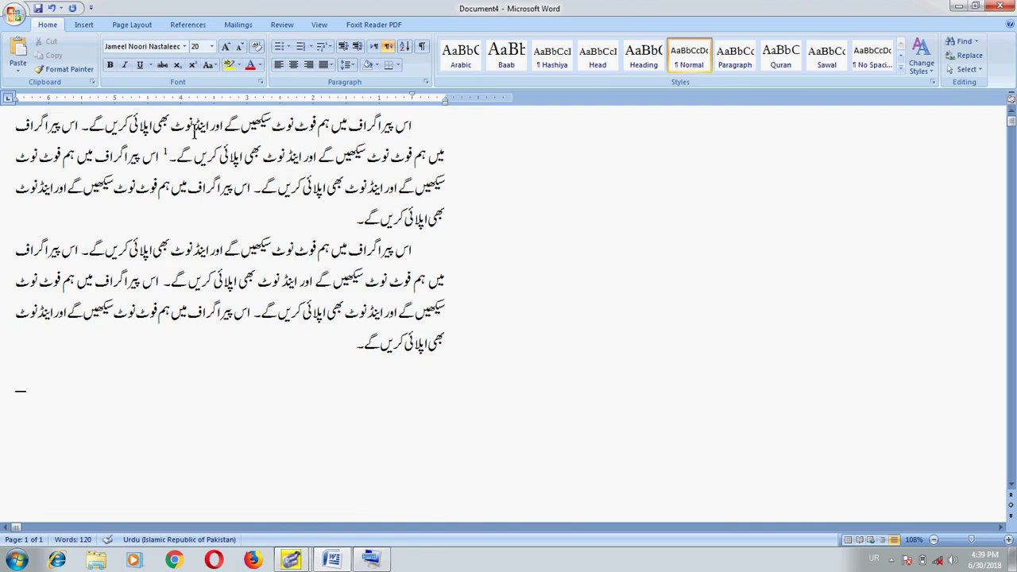
- Open the footnote pane and display the main Footnote Separator for editing
double_click(165, 153)
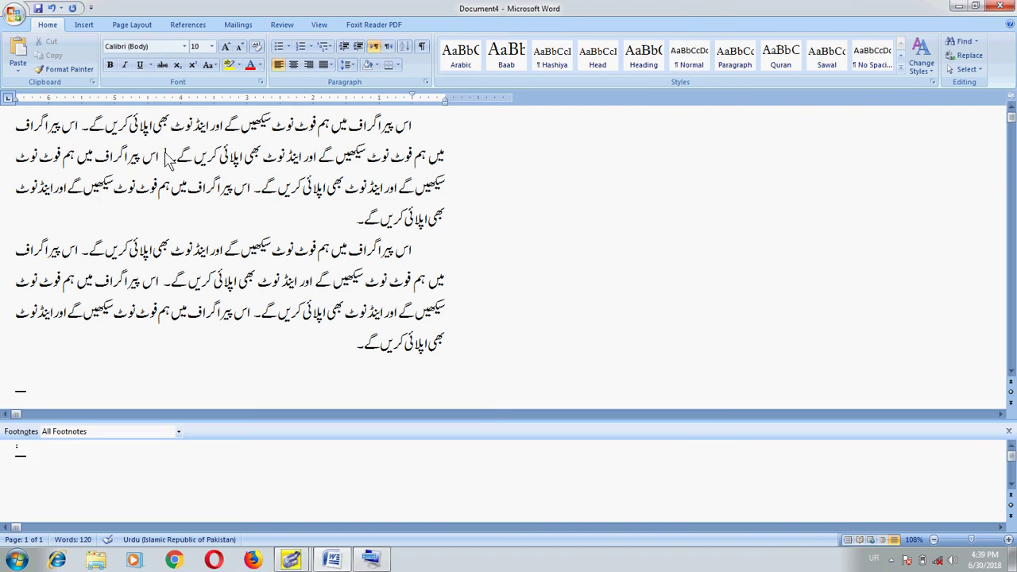
double_click(45, 462)
click(178, 431)
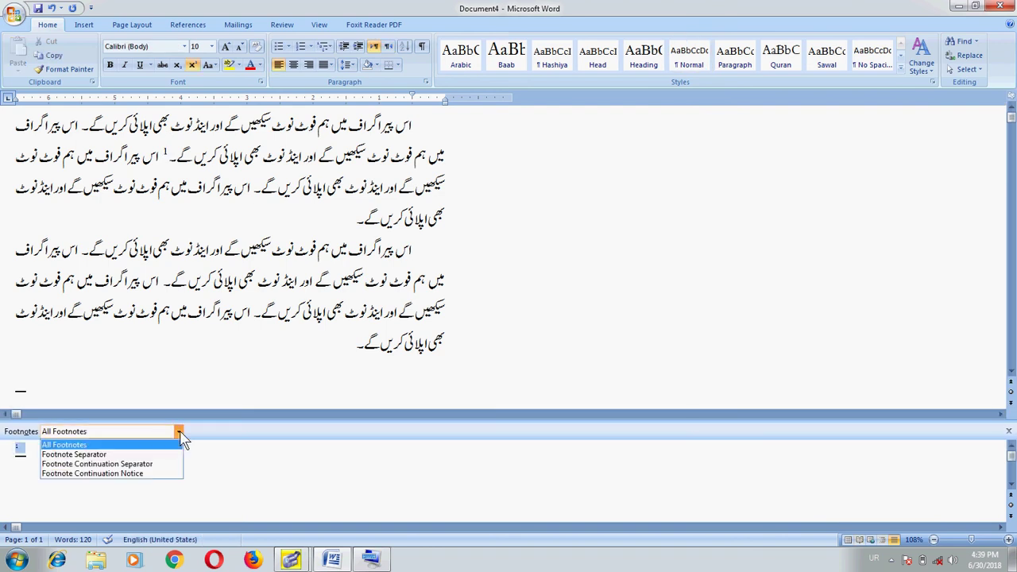
click(127, 463)
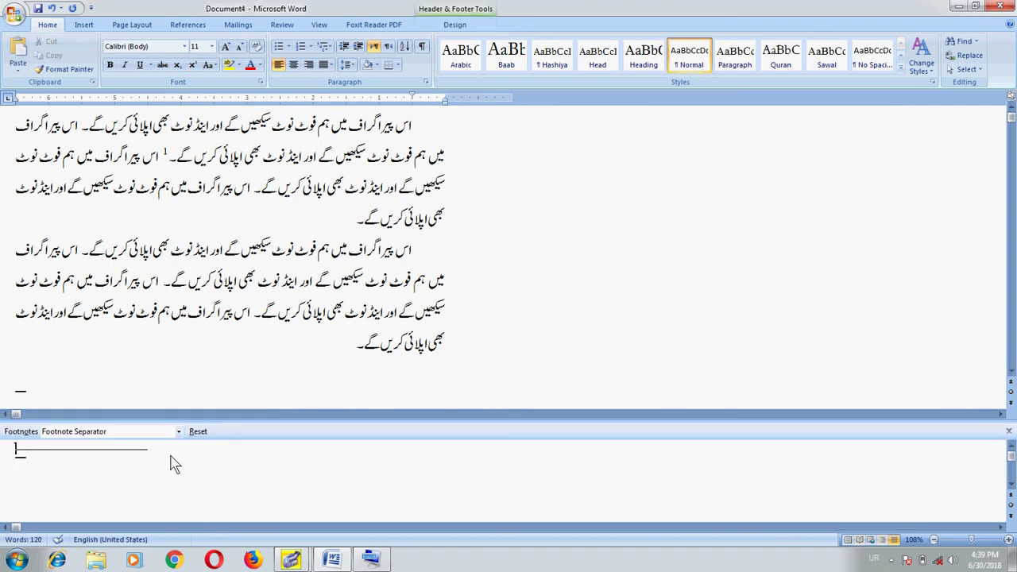
- Lengthen the separator by pasting a copy, make it right-to-left, and return to Print Layout
key(ctrl+a)
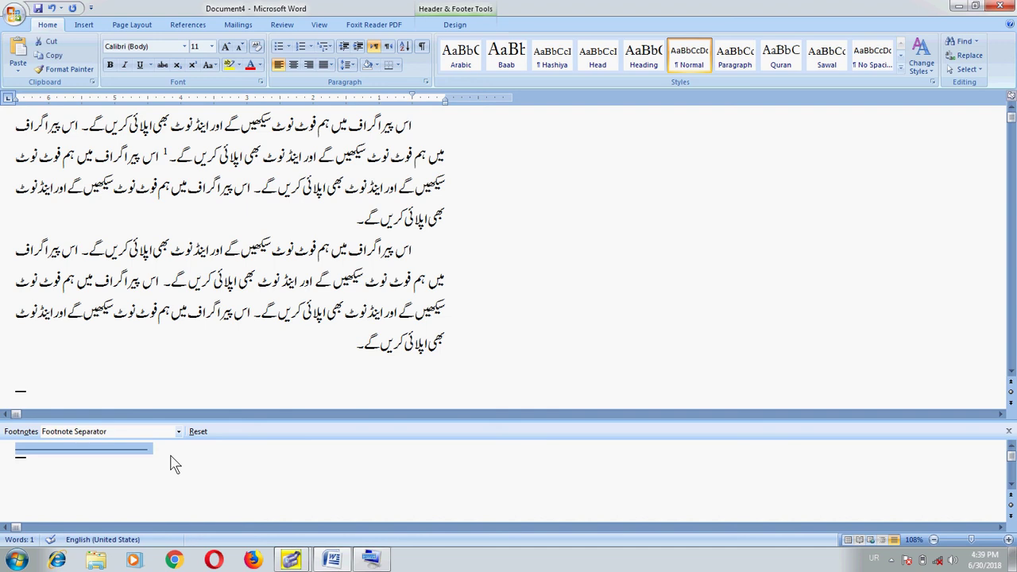
key(End)
key(shift+Home)
key(End)
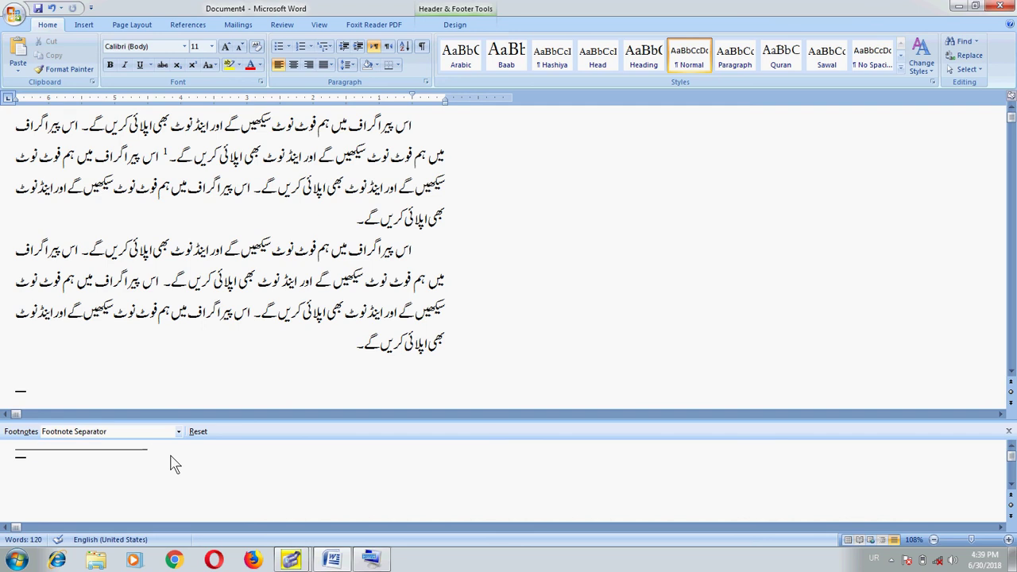
key(ctrl+v)
key(ctrl+a)
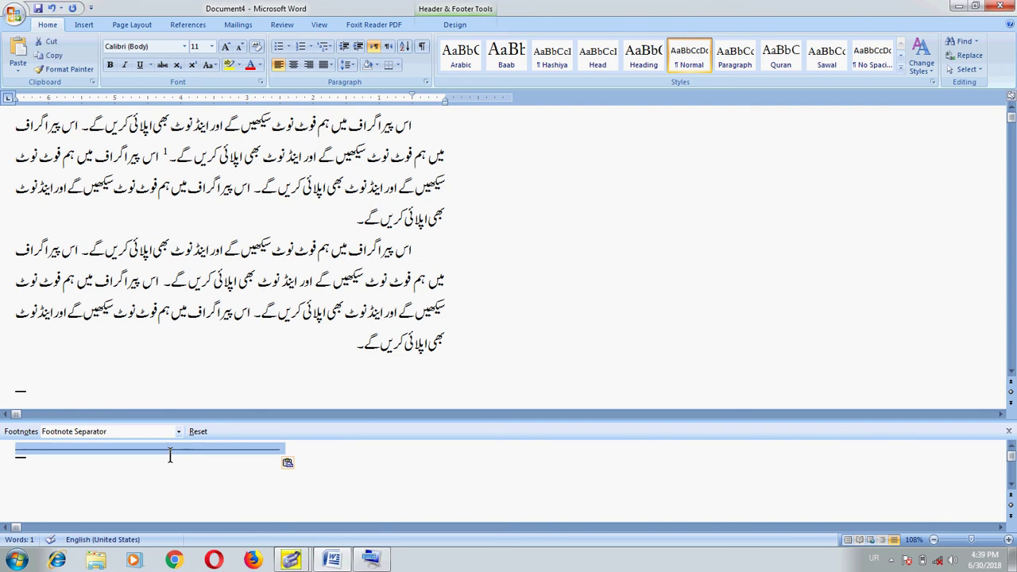
click(388, 48)
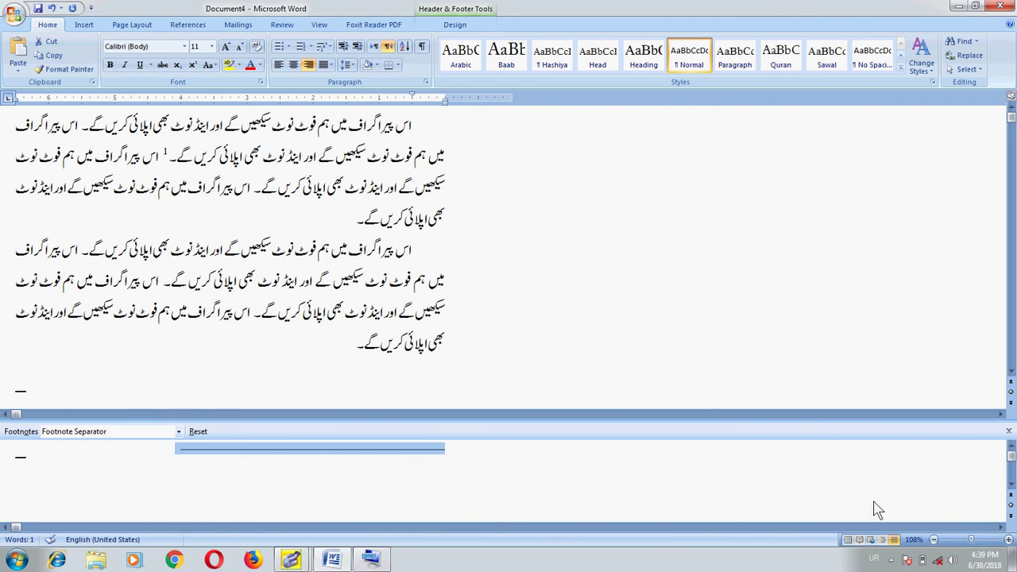
click(848, 540)
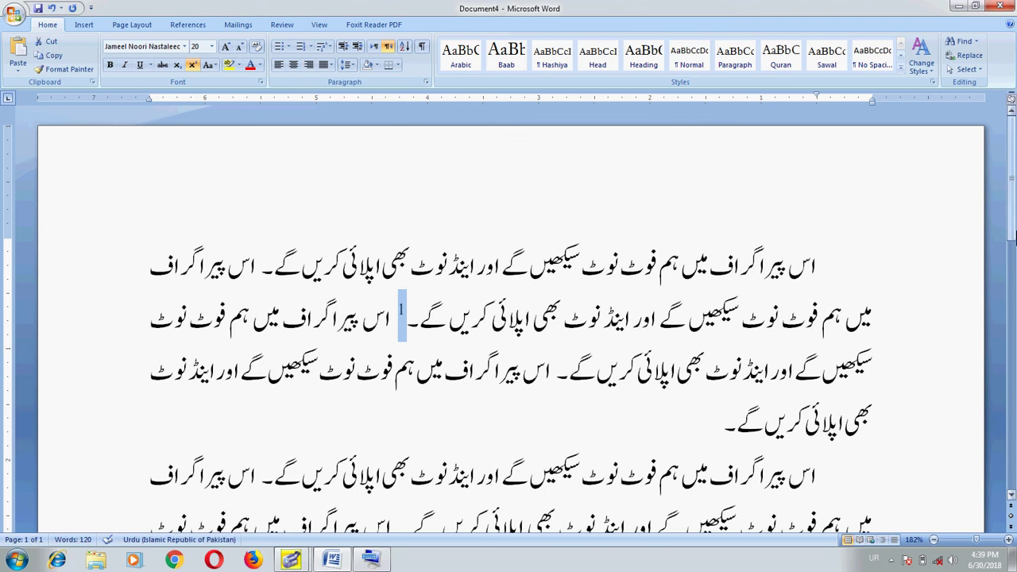
- Make footnote 1 right-to-left and type 'مہ میرا پہلا حاشیہ ہے جو میں دائیں طرف سے اپلائی کر رہا ہوں'
drag(1012, 231, 1013, 473)
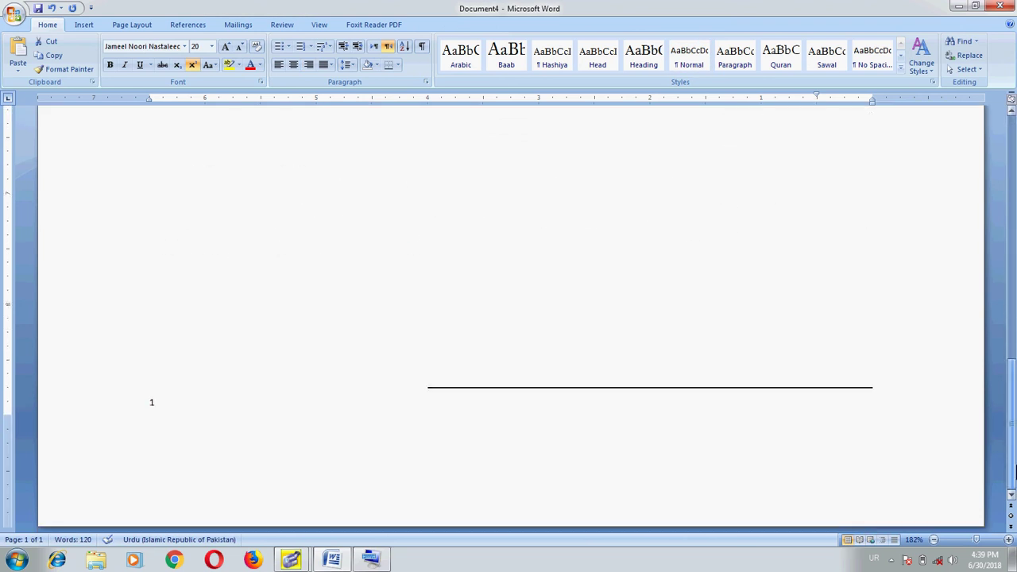
click(738, 399)
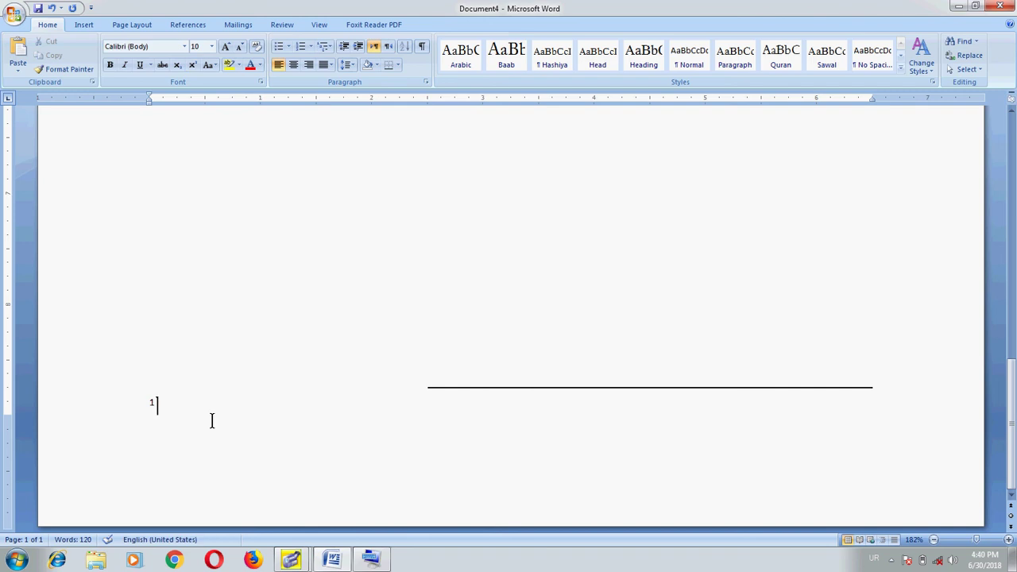
click(388, 47)
text(بہ)
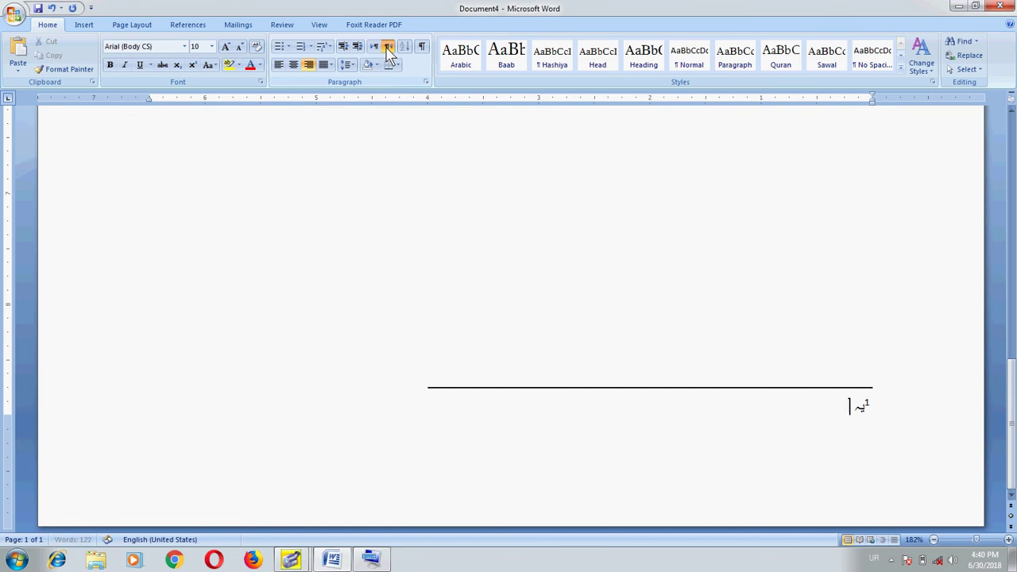
text(م)
text(ہ میرا پ)
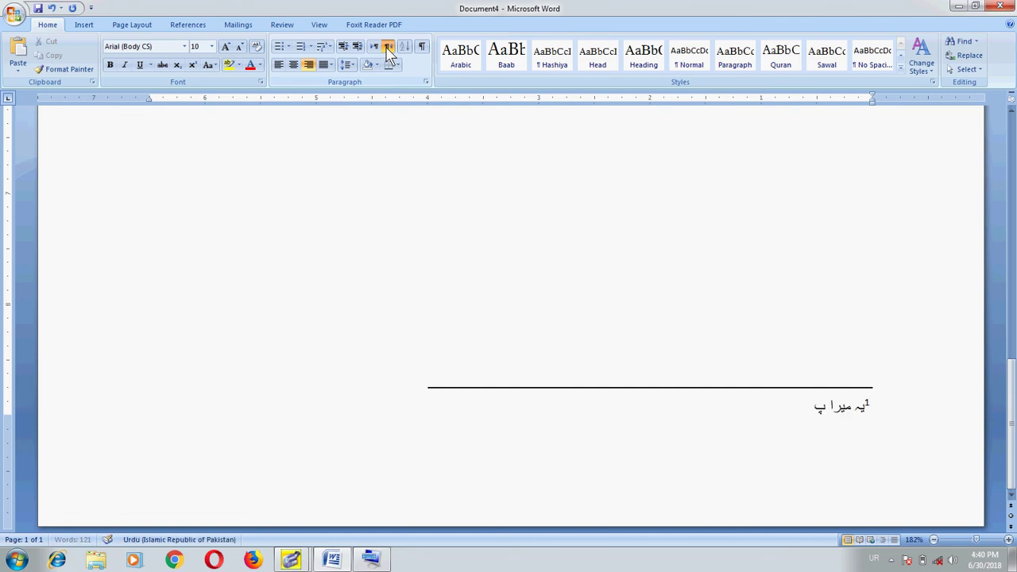
text(ہلا حاشی)
text(ہ ہے ج)
text(و میں دائی)
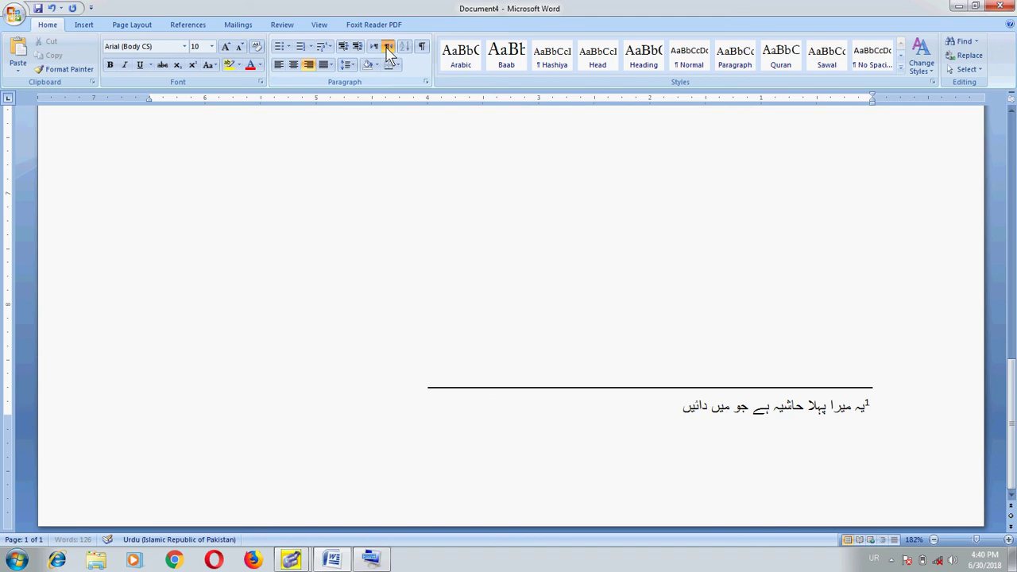
text(ں طرف)
text( سے اپلائی)
text( کر رہا ہوں)
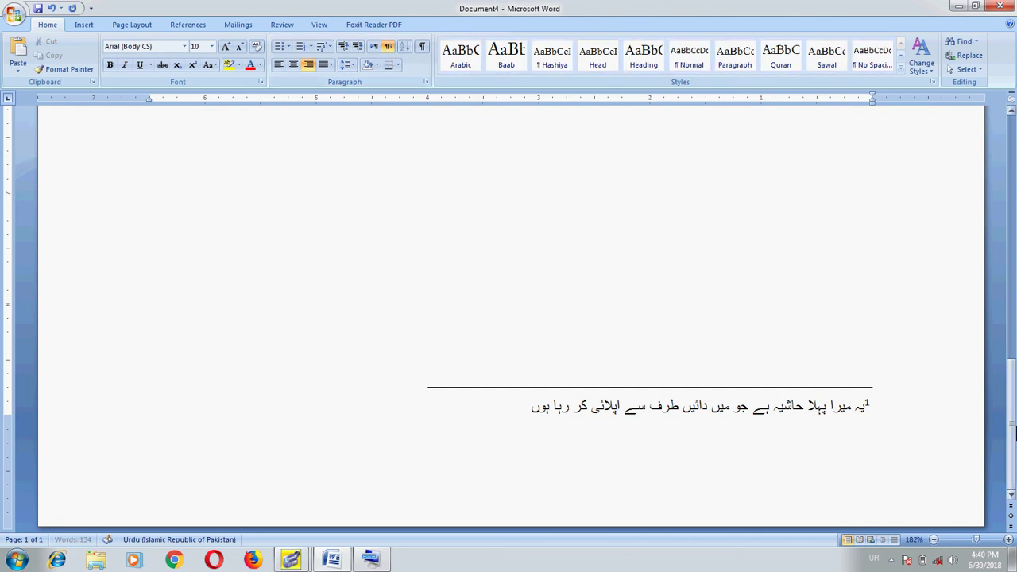
drag(1012, 431, 1013, 231)
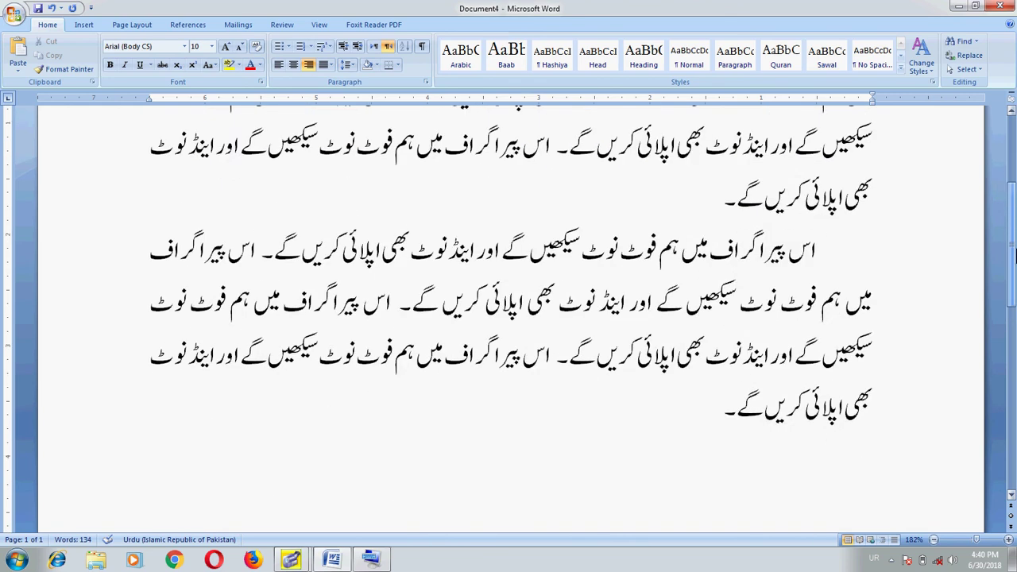
drag(1014, 230, 1013, 222)
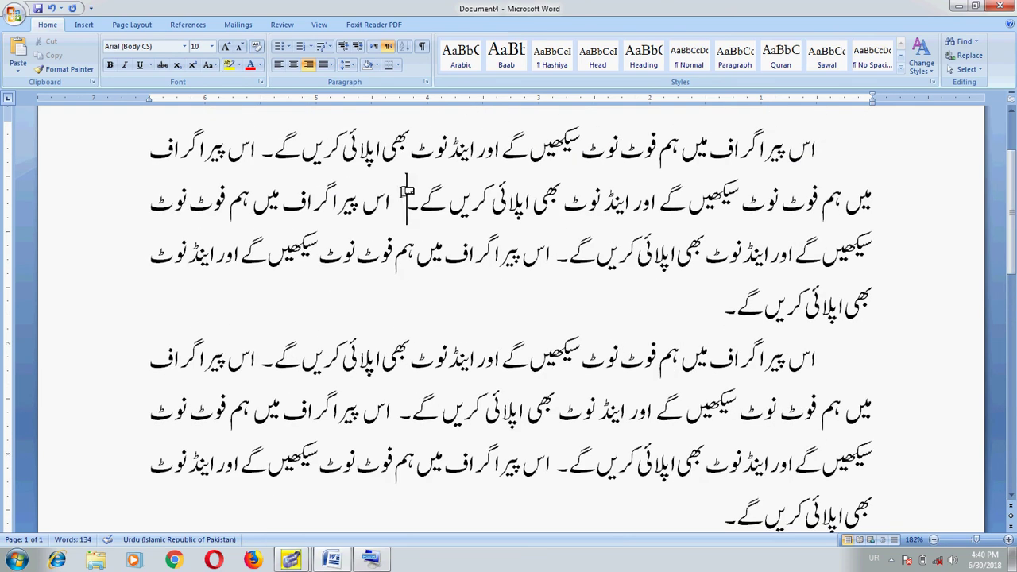
click(403, 192)
key(shift+Right)
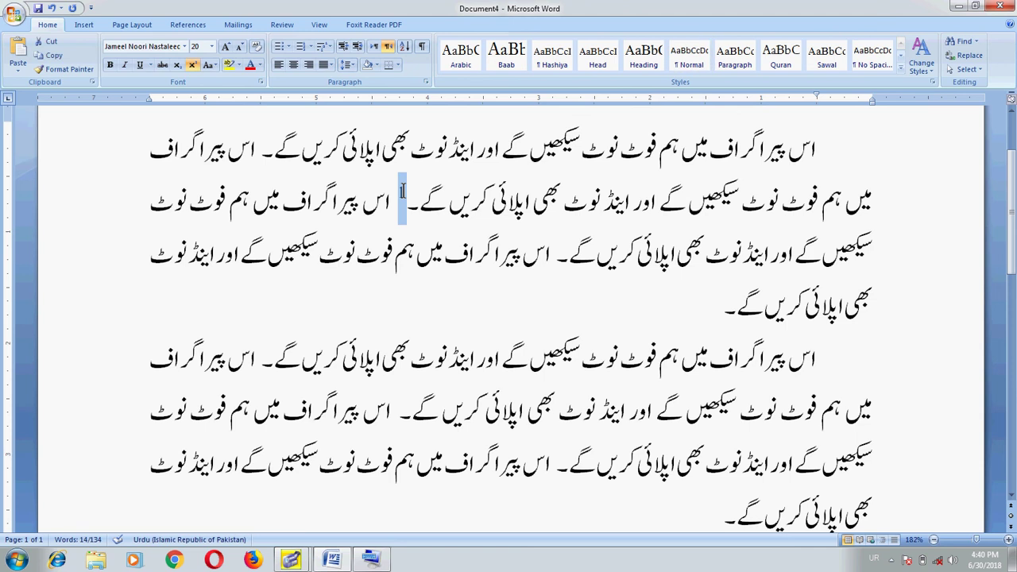
click(193, 65)
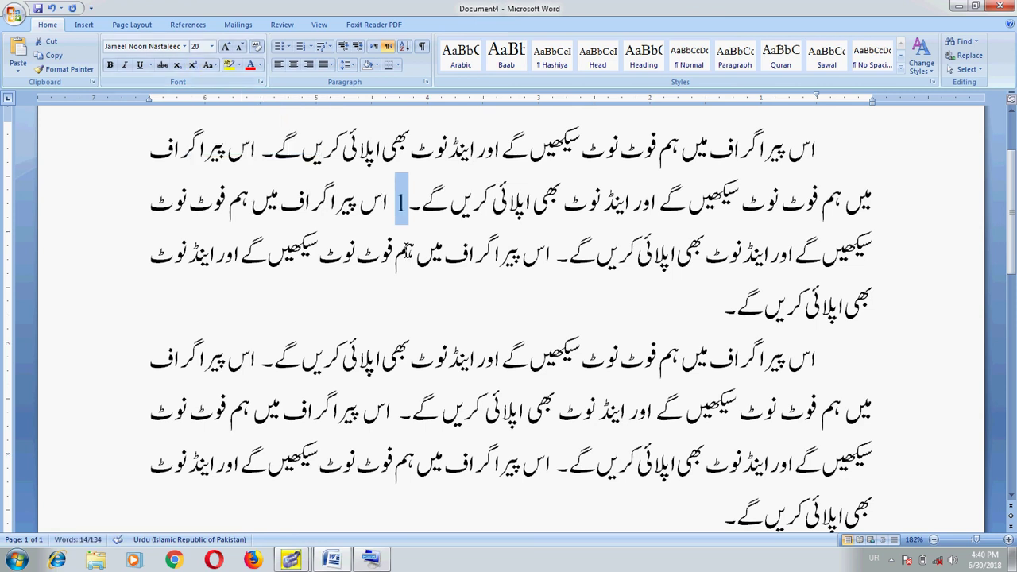
key(Left)
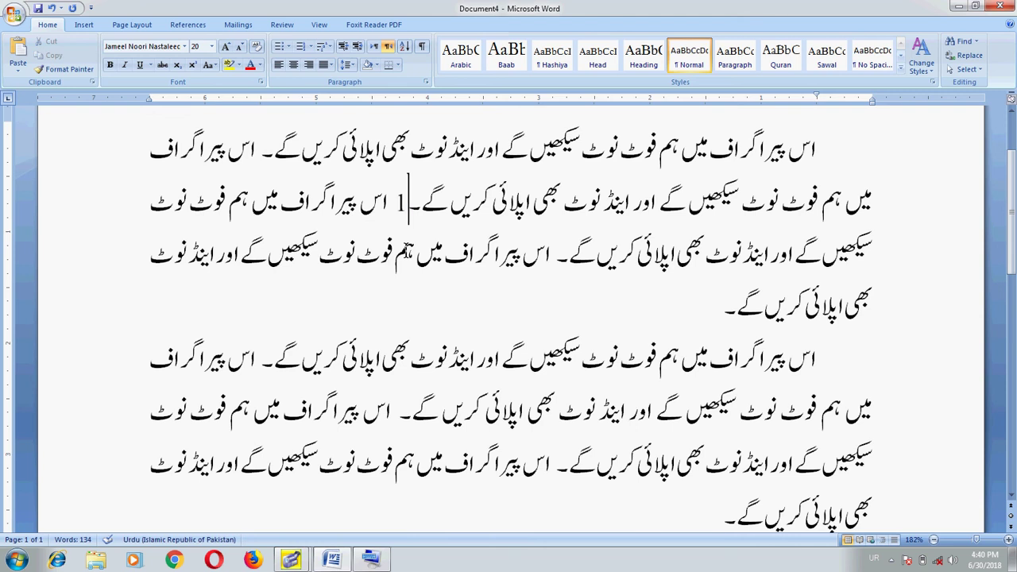
key(Right)
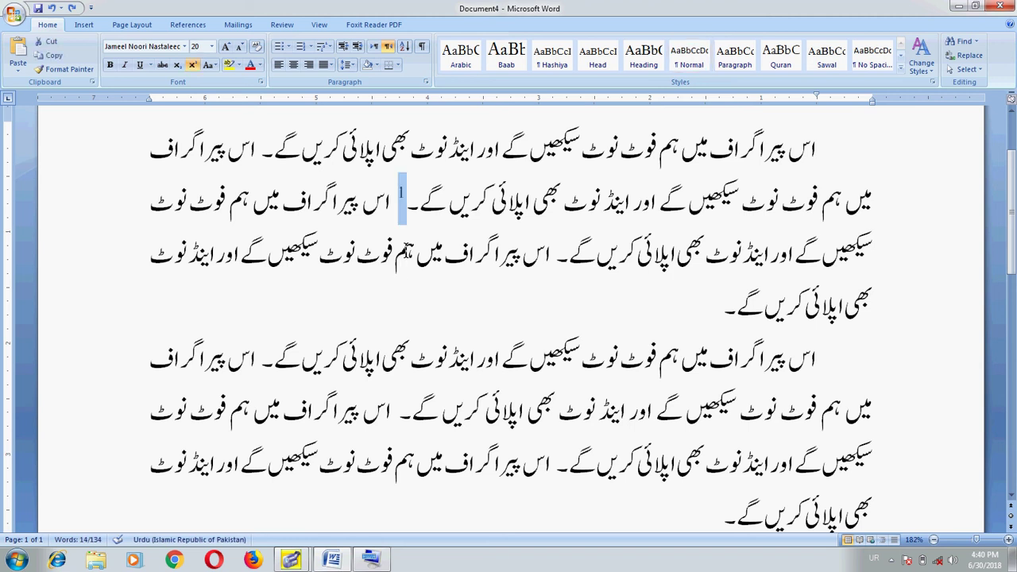
click(184, 46)
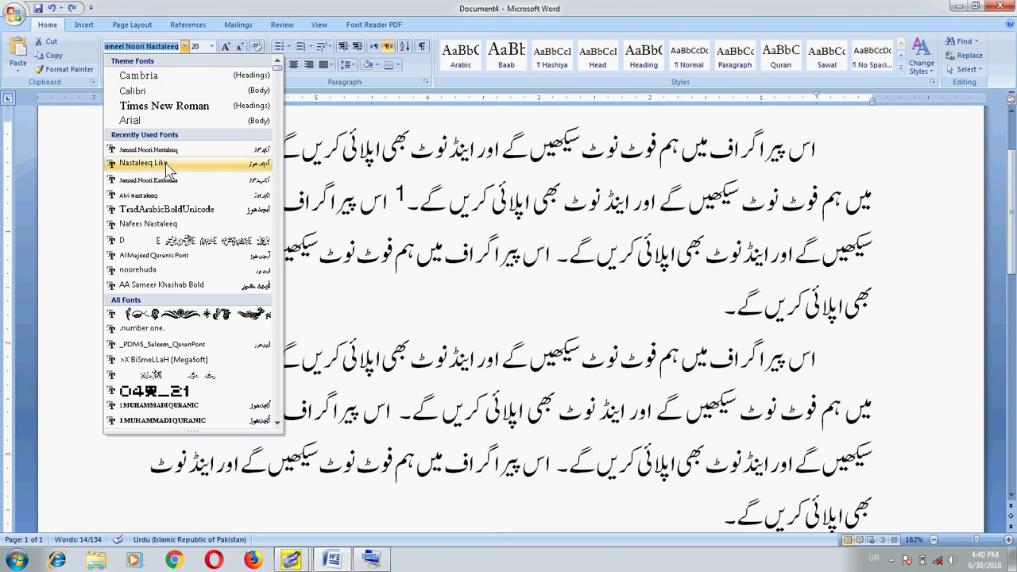
click(499, 240)
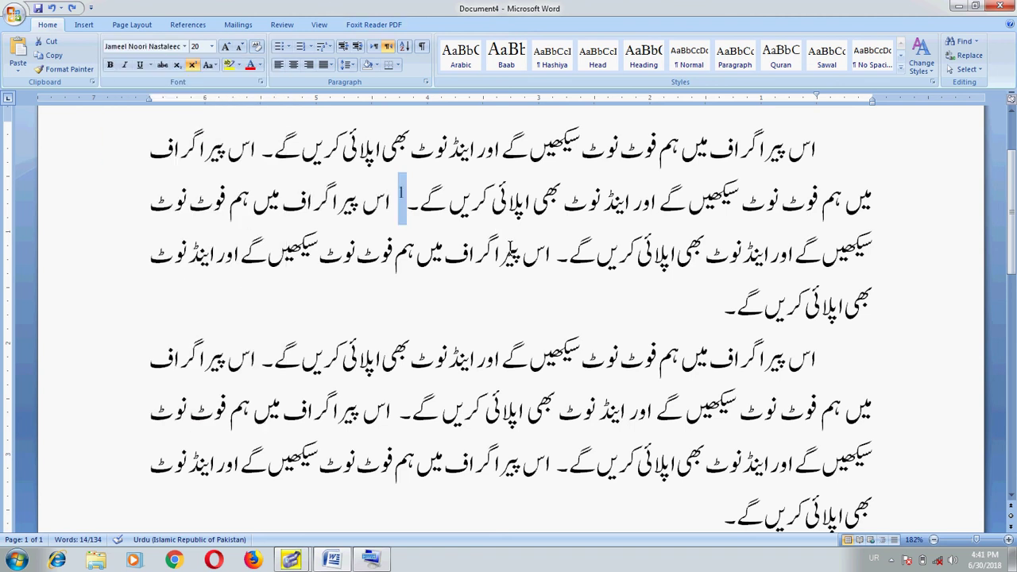
key(Down)
key(Down)
key(Down)
key(Down)
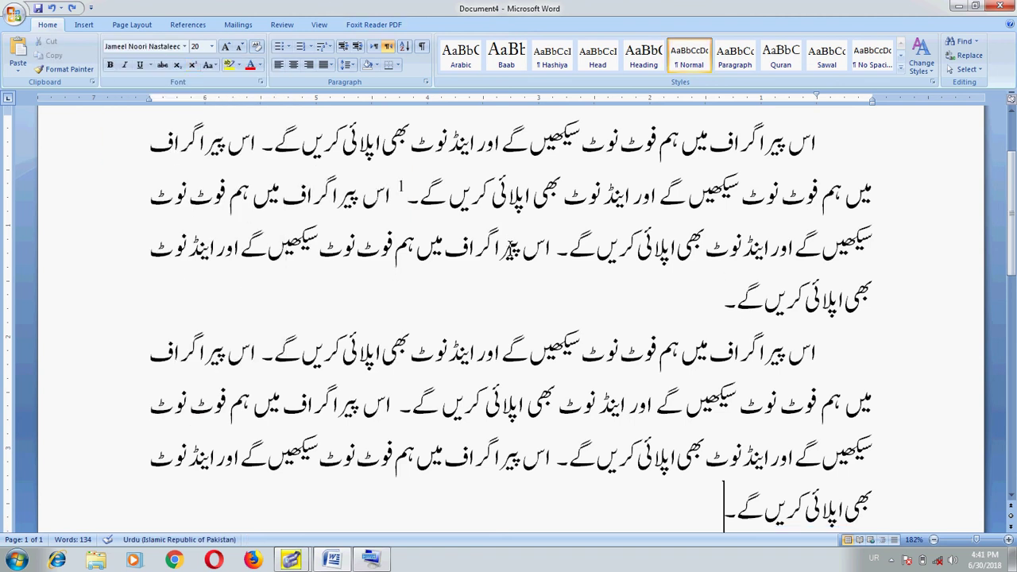
key(Up)
key(Up)
- Insert footnote 2 after the full stop on paragraph two's second line
click(559, 453)
click(558, 404)
click(187, 25)
click(126, 57)
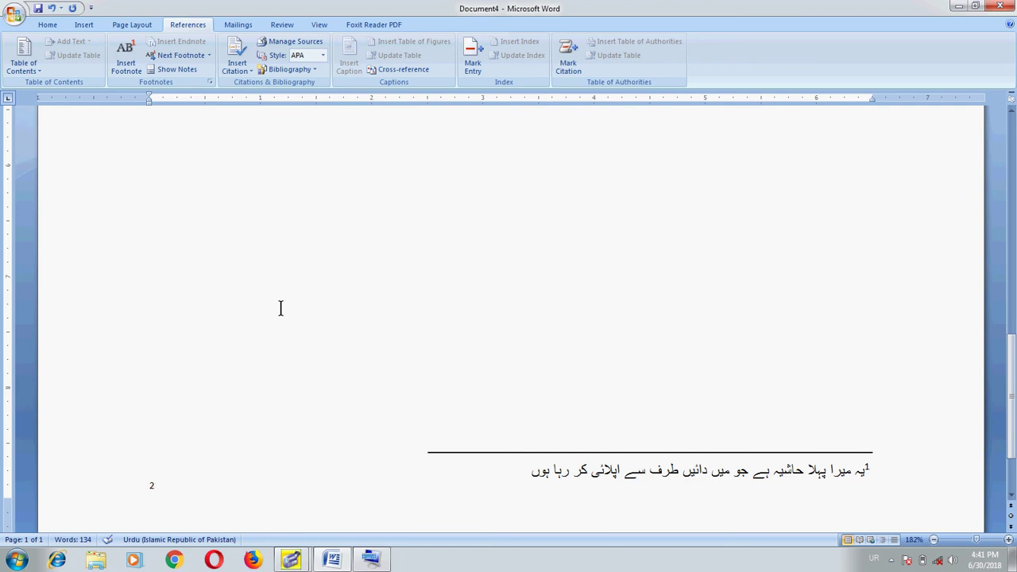
- Make all footnote text right-to-left and switch the keyboard language to Urdu
key(ctrl+a)
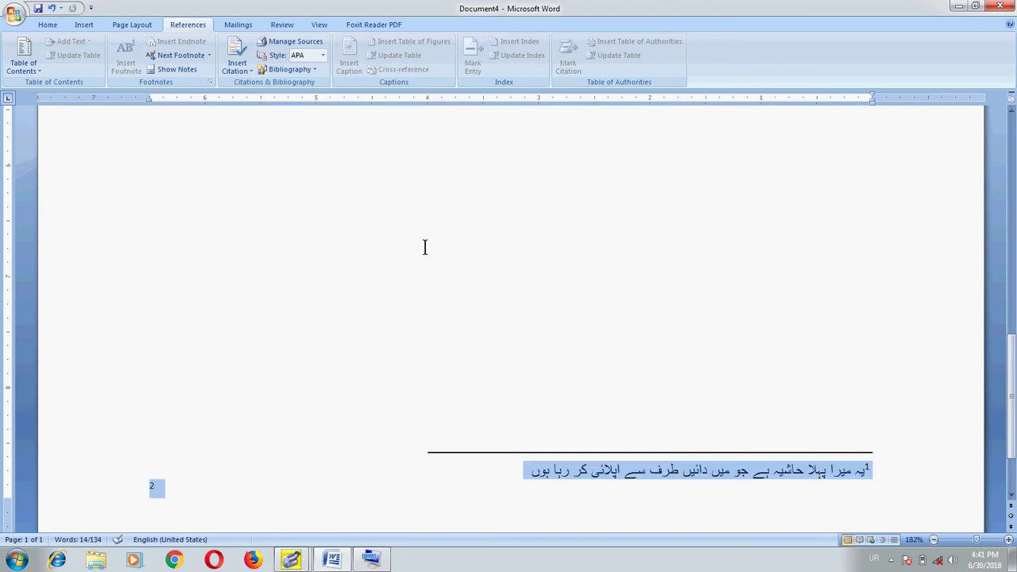
click(47, 25)
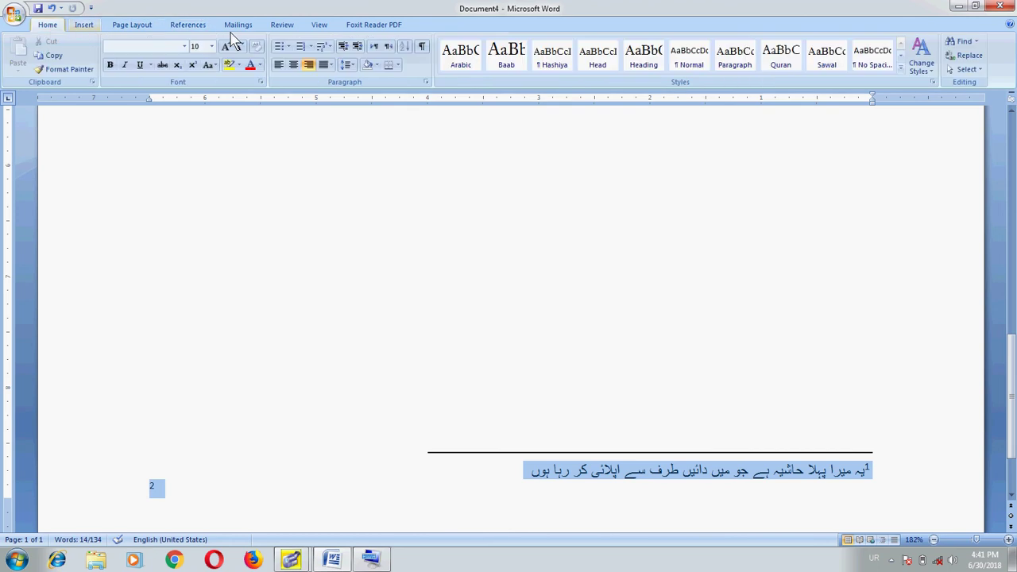
click(387, 46)
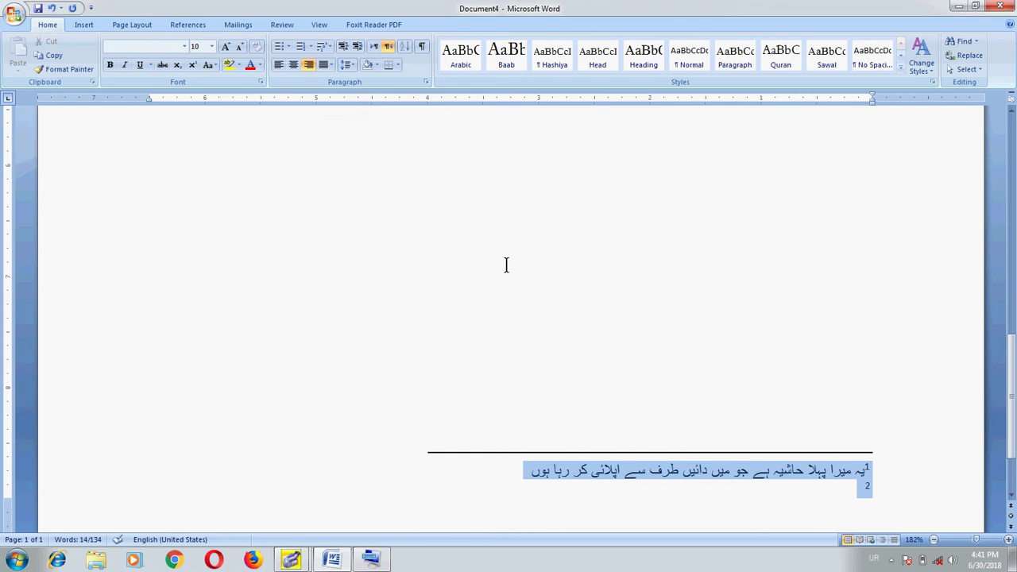
click(854, 499)
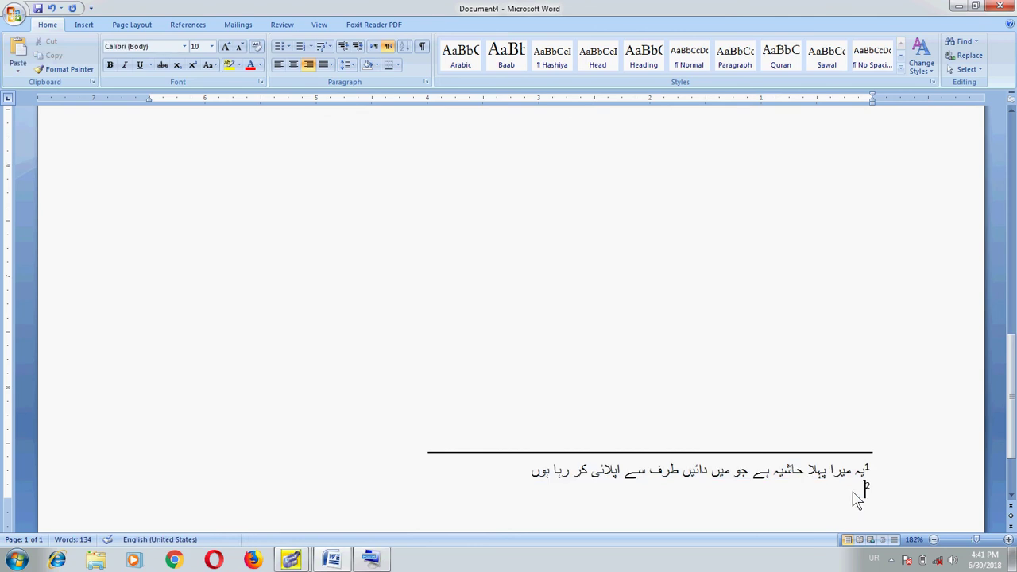
key(alt+shift)
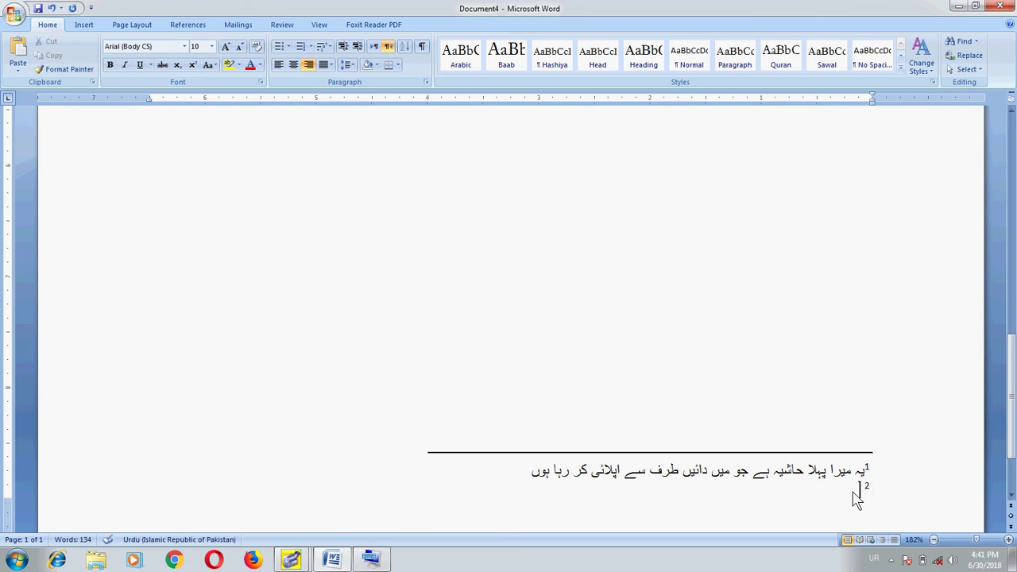
- Type 'یہ میرا دوسرا حاشیہ یا فوٹ نوٹ ہے۔' into footnote 2
key(Up)
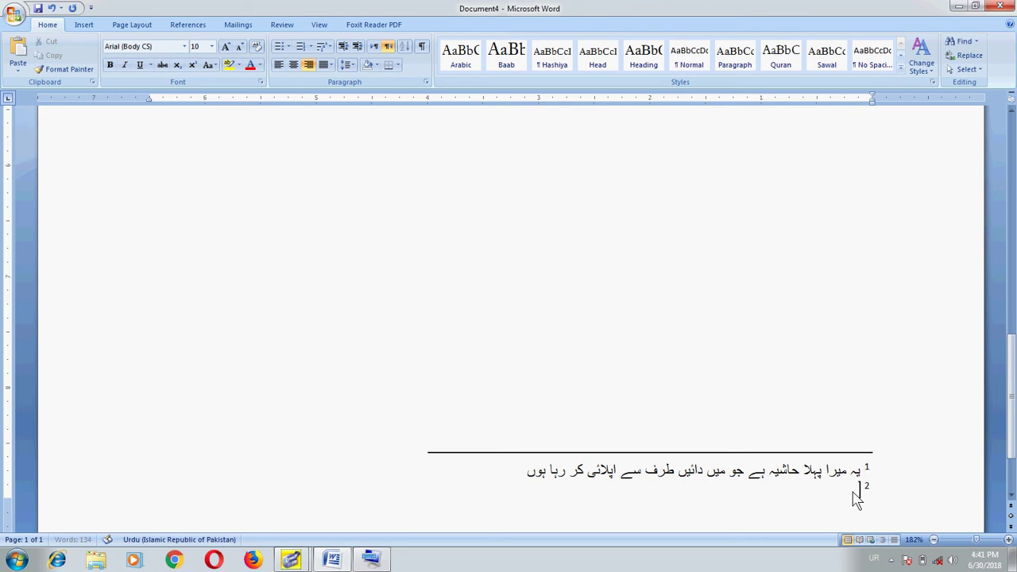
key(Down)
text(یہ میرا دو)
text(سرا حاشیہ)
text( یا فوٹ نو)
key(BackSpace)
text(نوٹ ہے۔)
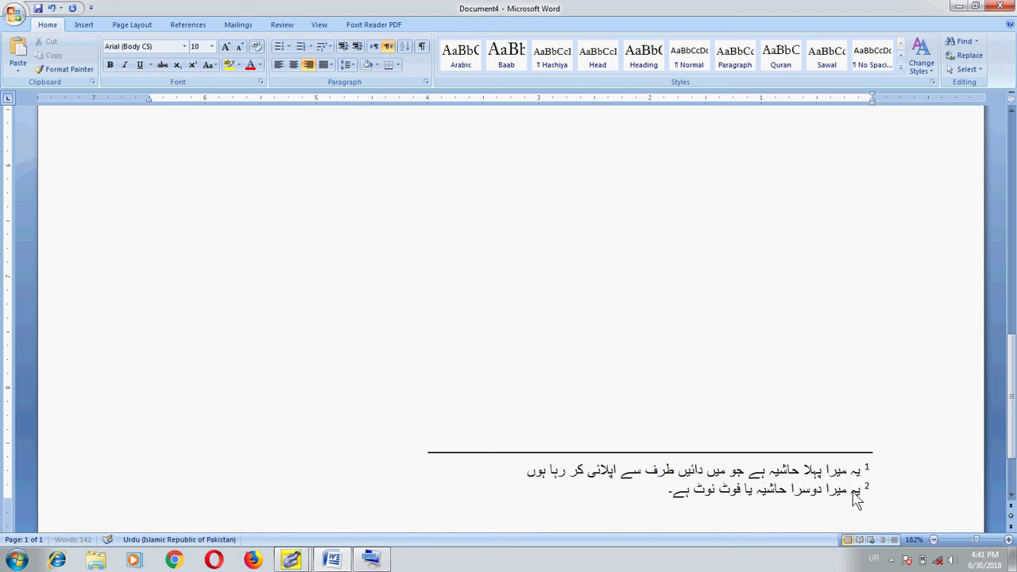
- Select footnote number 1 at the start of the first footnote
key(Home)
key(Up)
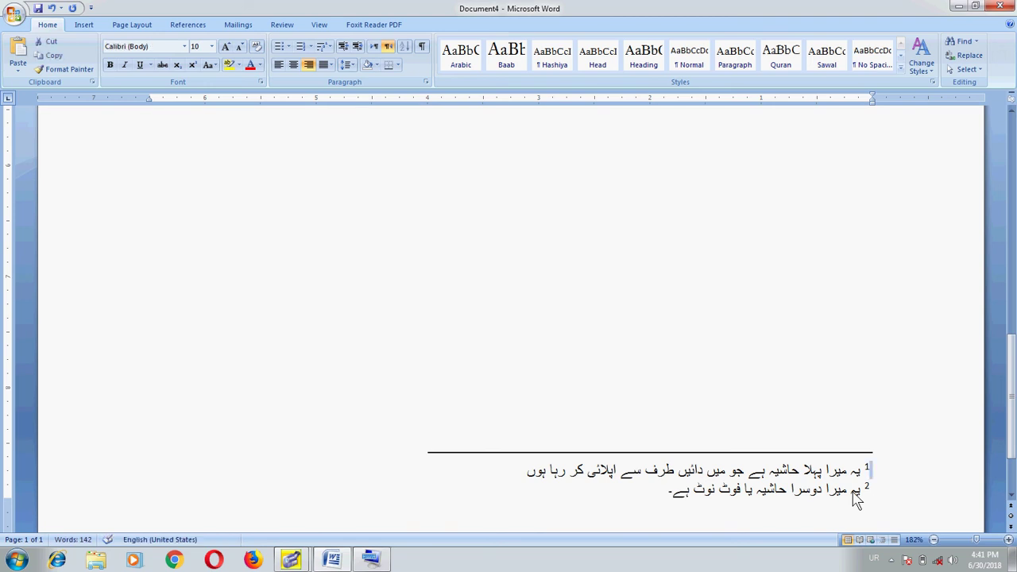
key(Right)
key(shift+Left)
- Turn off superscript on footnote numbers 1 and 2 so both show full-size
click(194, 66)
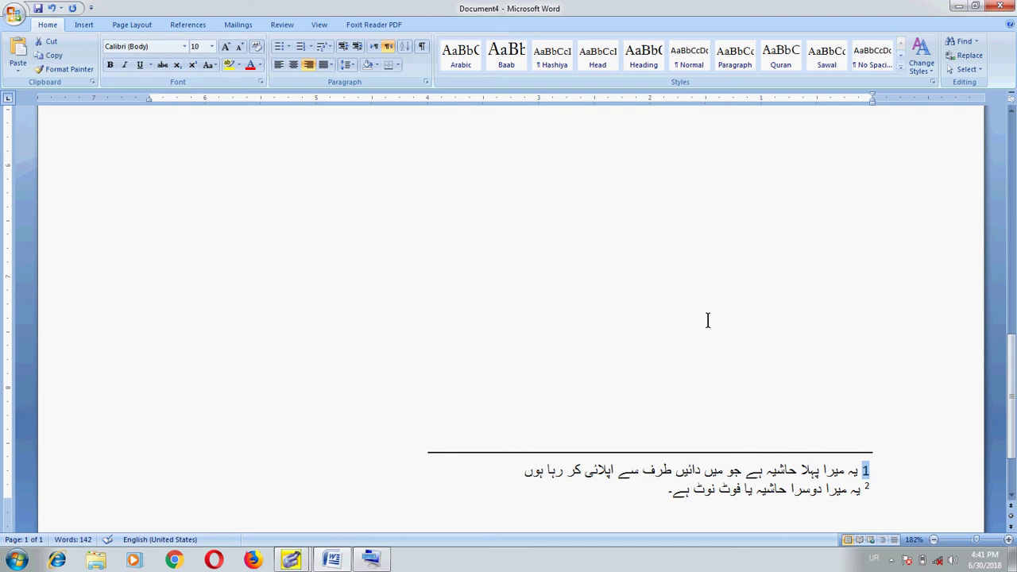
key(Left)
key(Down)
key(Right)
key(shift+Left)
click(193, 65)
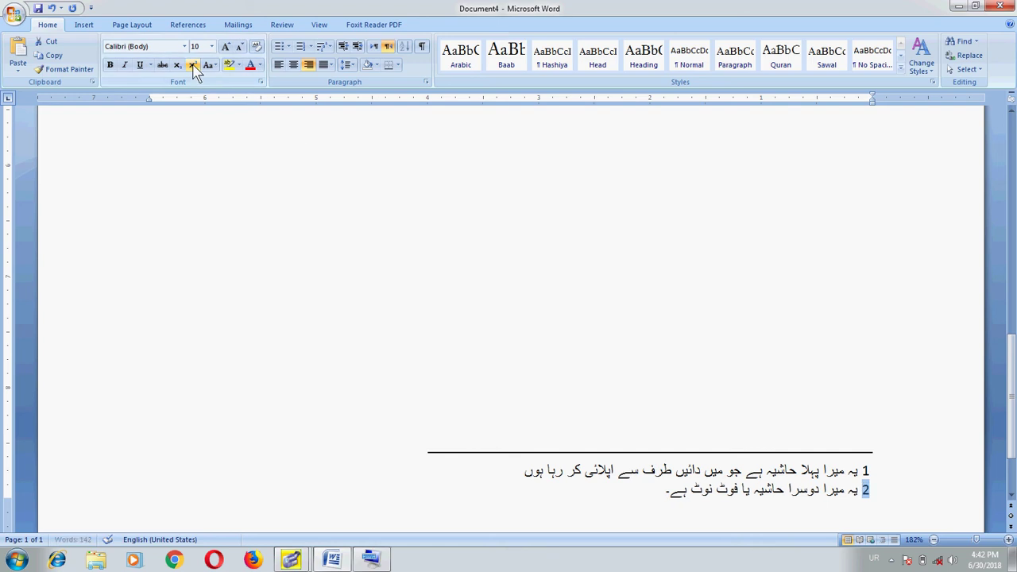
key(Right)
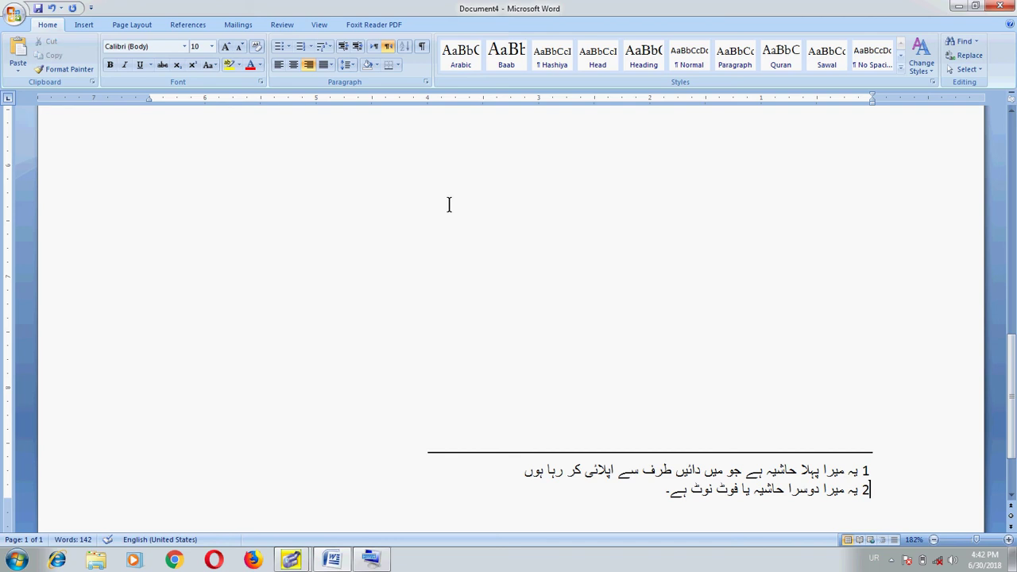
- Set both footnotes in Jameel Noori Nastaleeq and jump to the top of the document
key(ctrl+a)
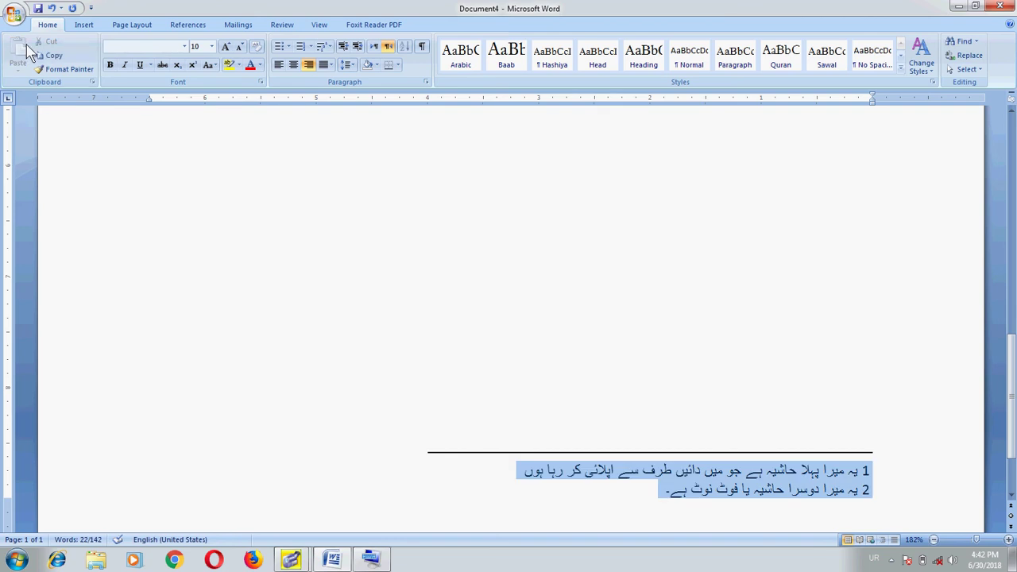
click(185, 46)
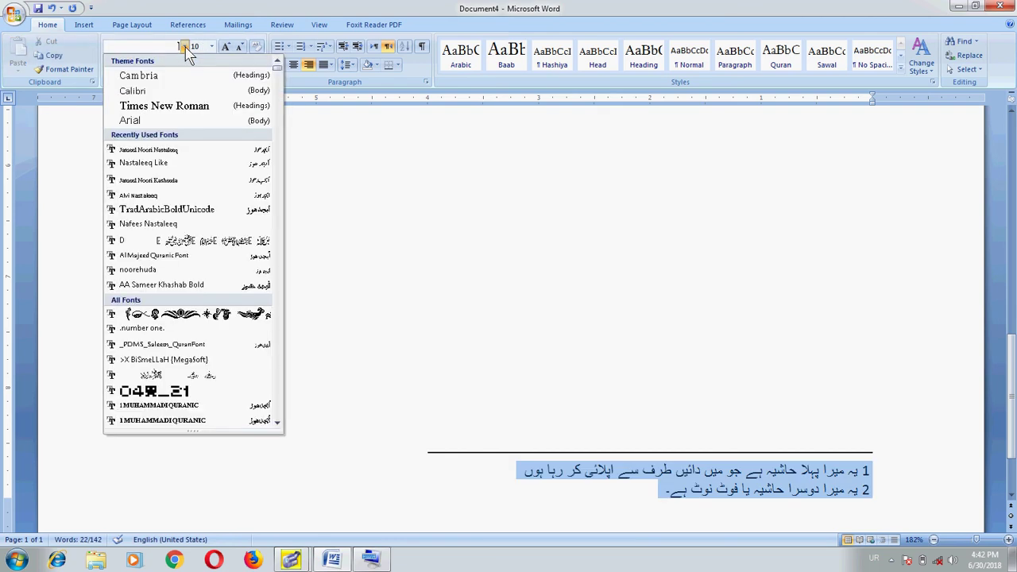
click(181, 151)
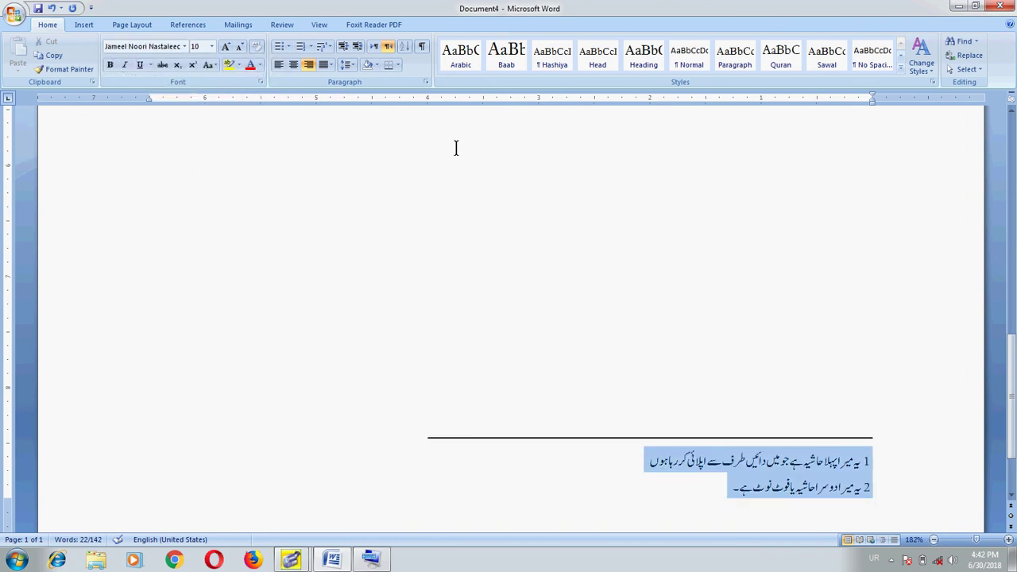
key(Right)
key(ctrl+Home)
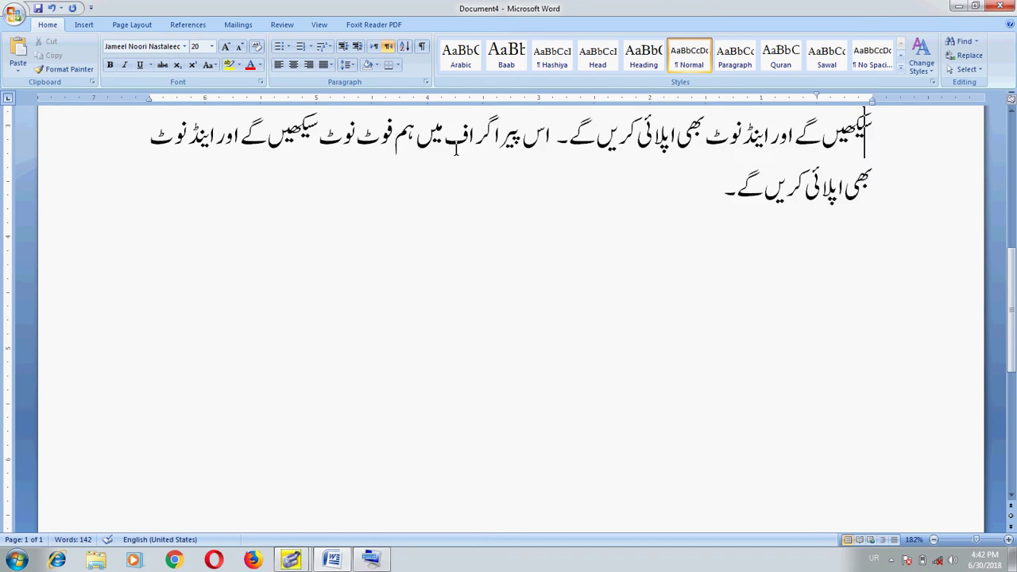
- Check the finished page in Print Preview, then close the preview
key(Up)
key(Up)
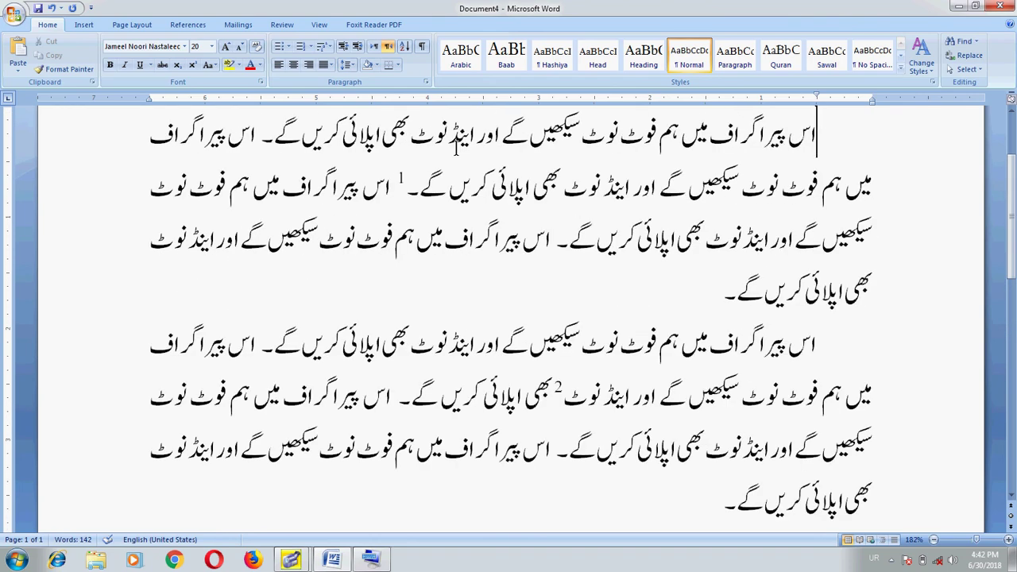
key(ctrl+F2)
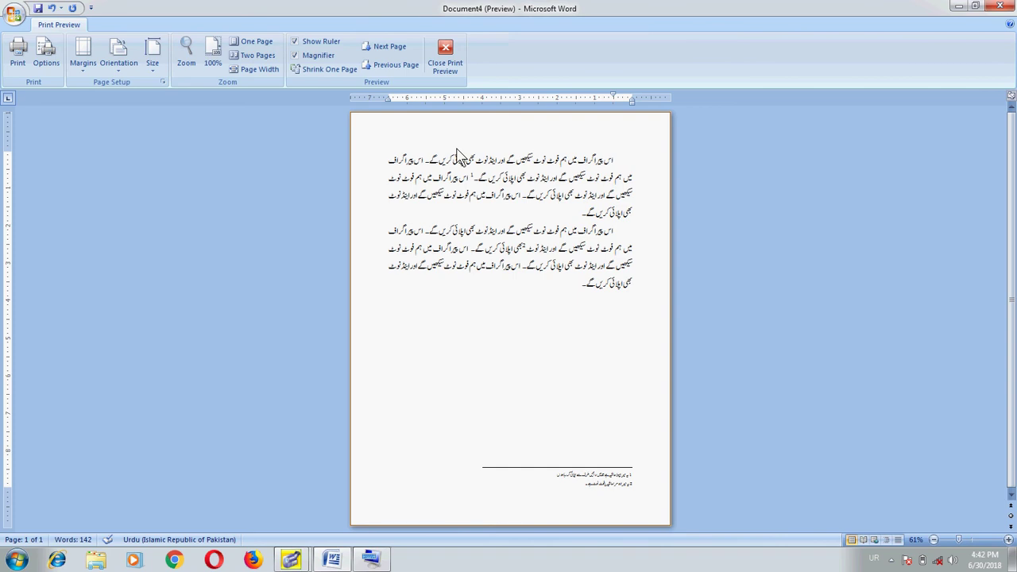
key(Escape)
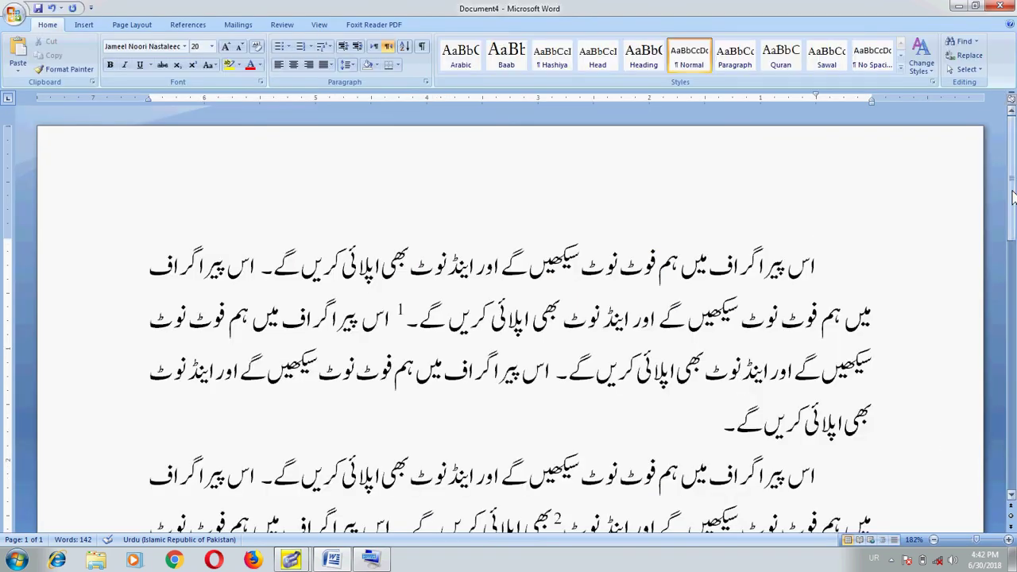
- Bring up the Super Screen Recorder window from the hidden notification-area icons
drag(1012, 197, 1012, 450)
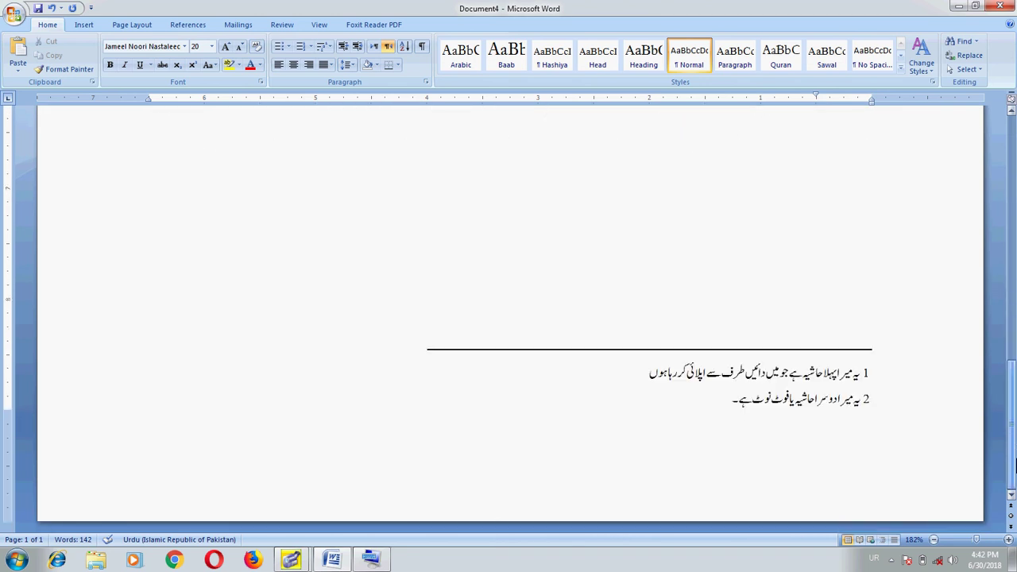
click(890, 560)
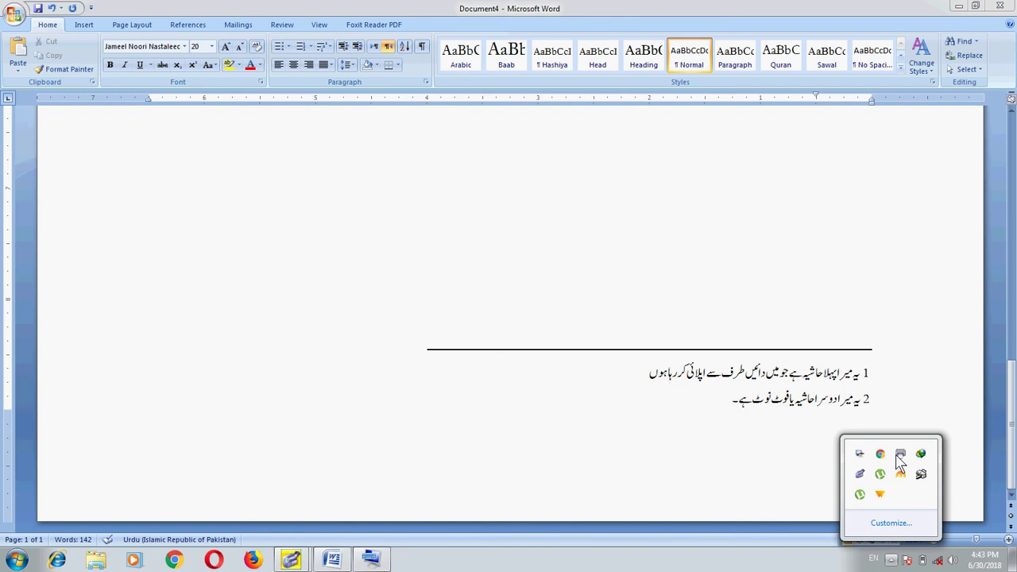
click(859, 473)
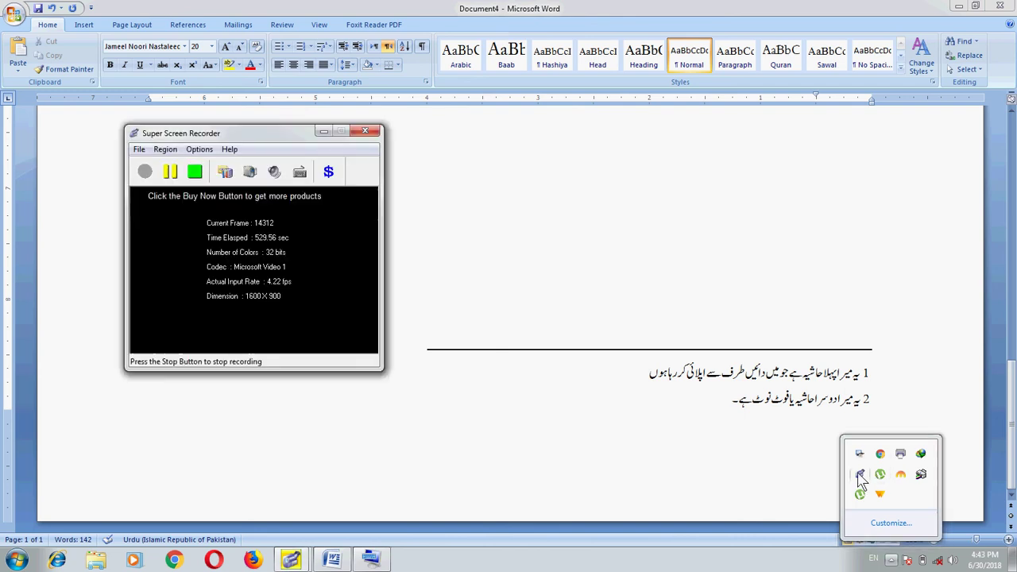